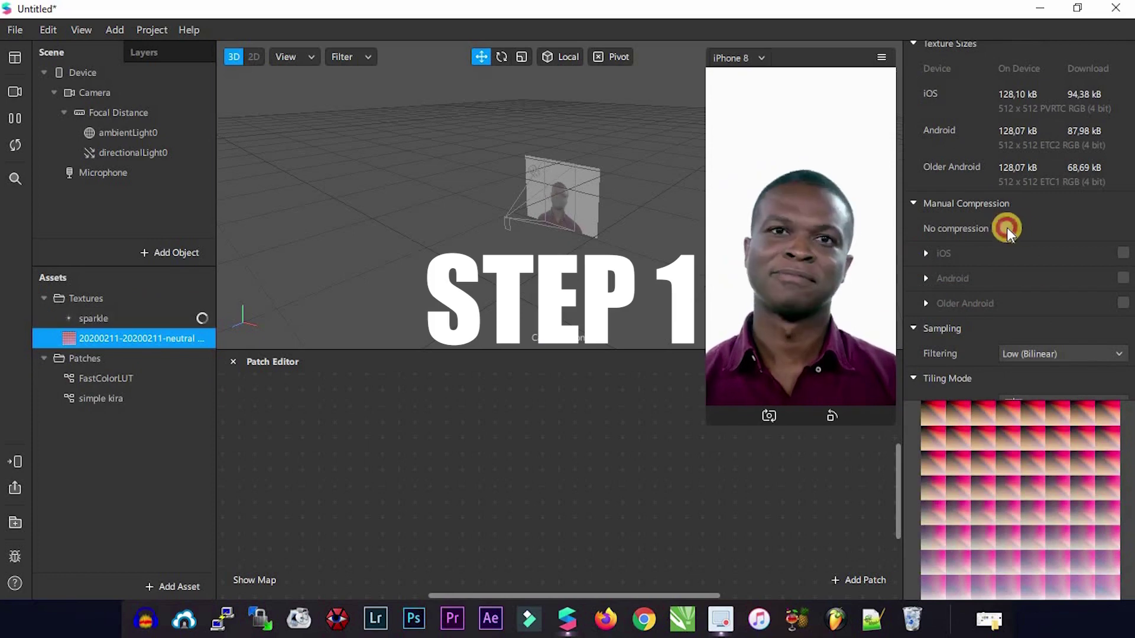
Enable no compression for the sparkle texture.
click(93, 318)
scroll(962, 242, down, 4)
click(1006, 203)
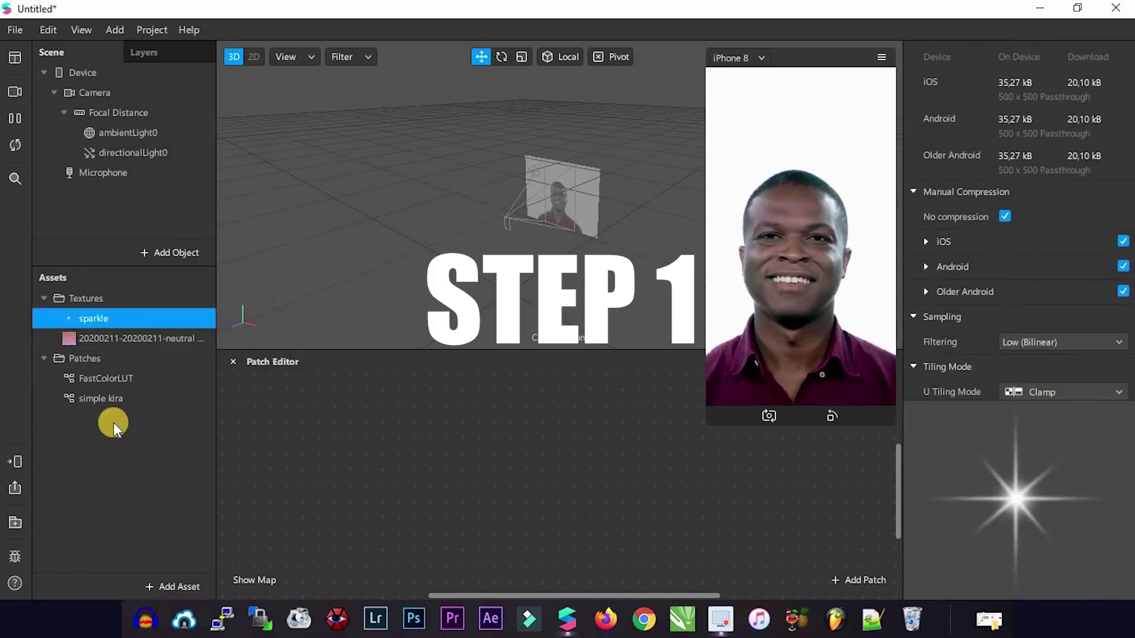
click(126, 338)
scroll(975, 284, down, 5)
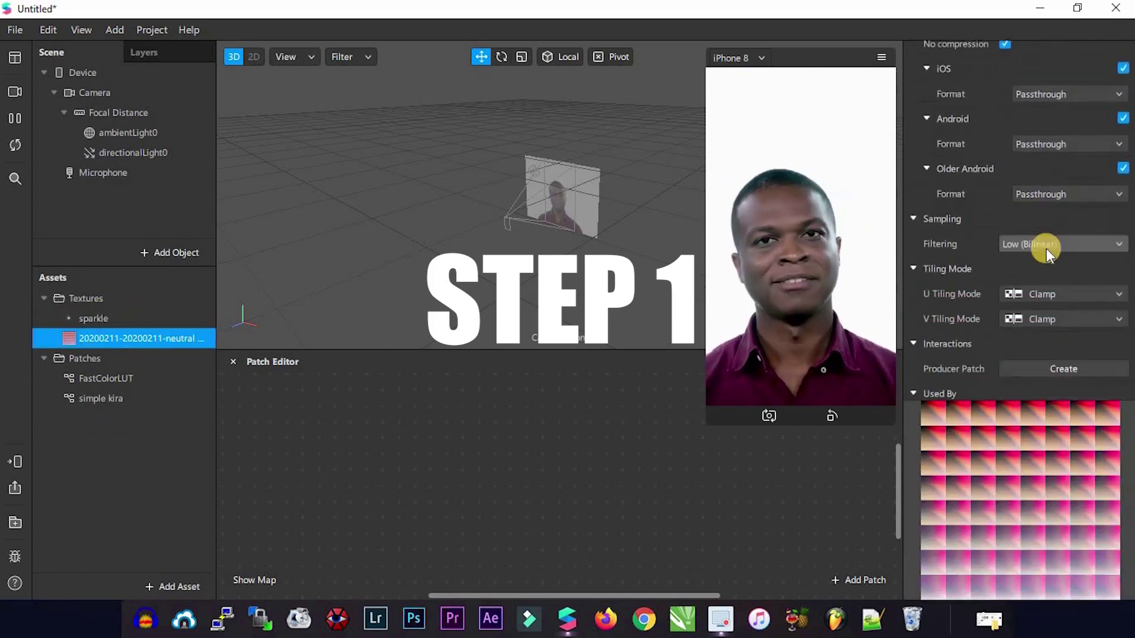
click(1044, 246)
click(1066, 232)
click(131, 454)
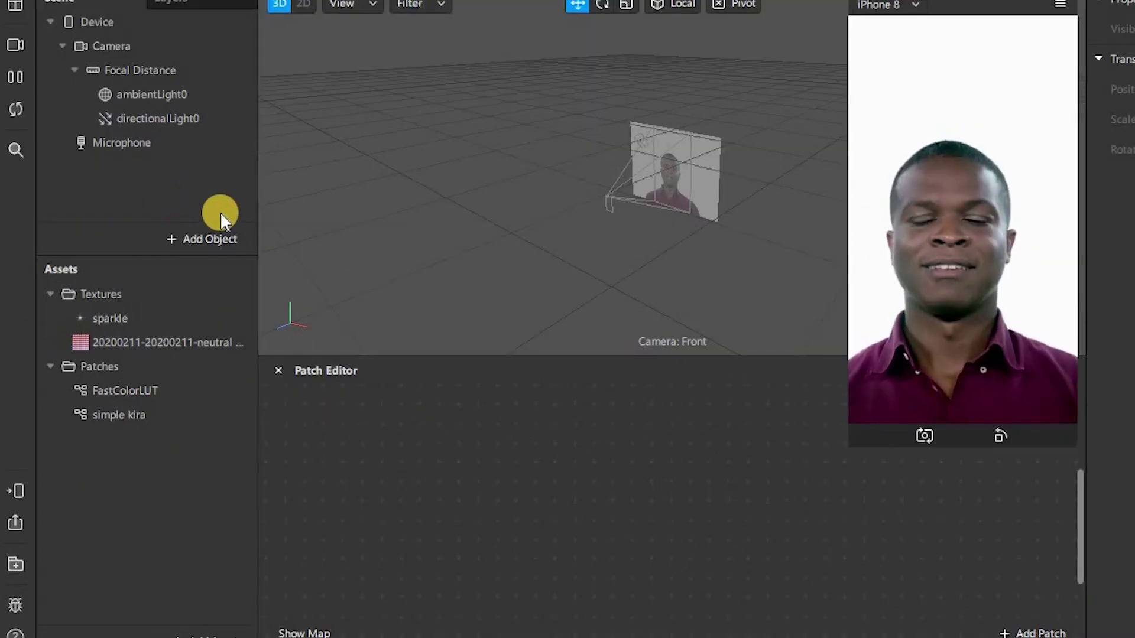
Add a null object to the scene and rename it Filter.
click(193, 254)
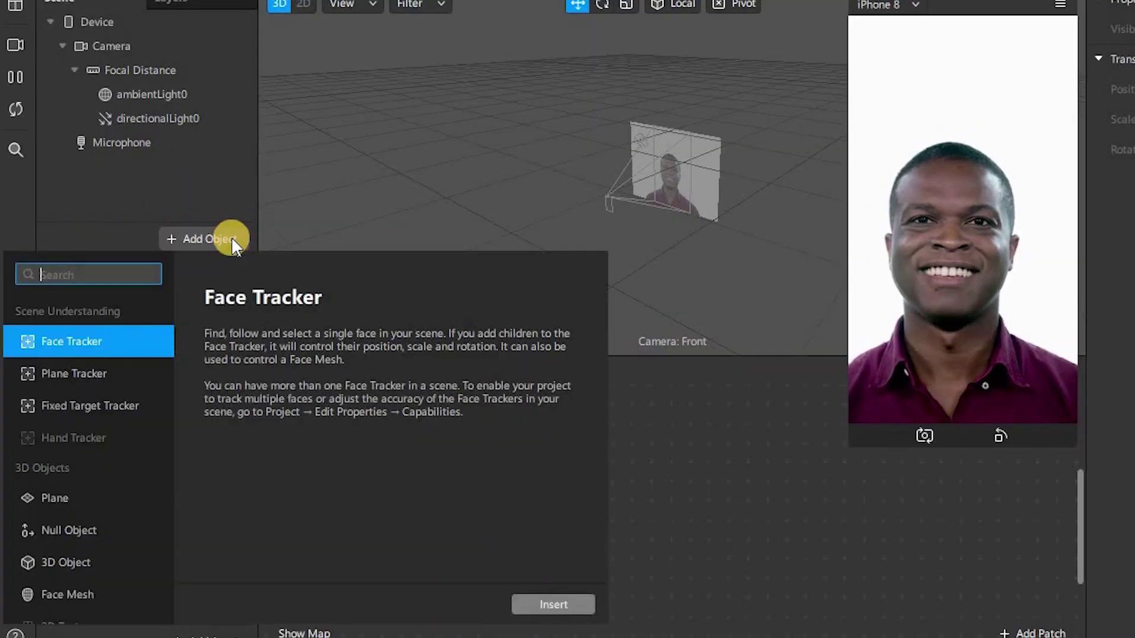
click(51, 532)
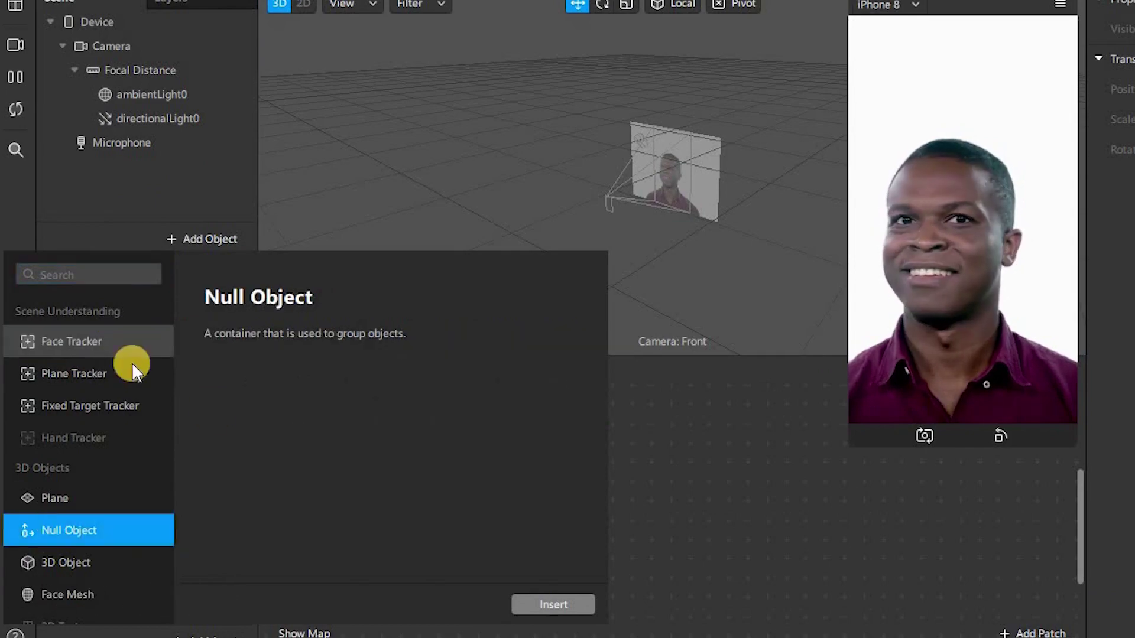
click(527, 598)
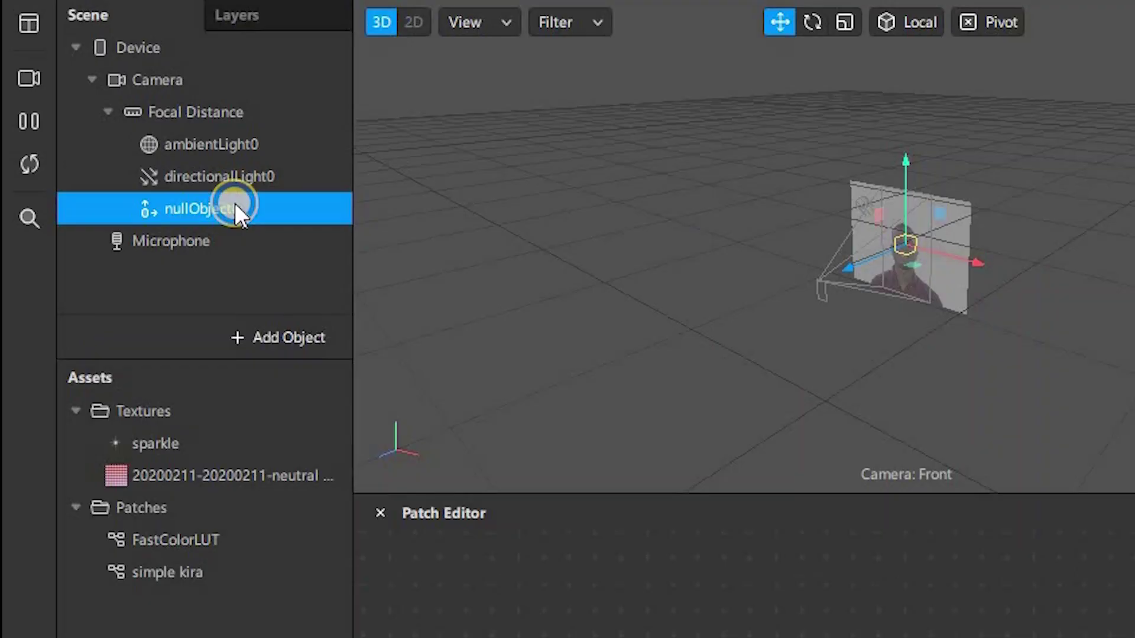
right_click(235, 207)
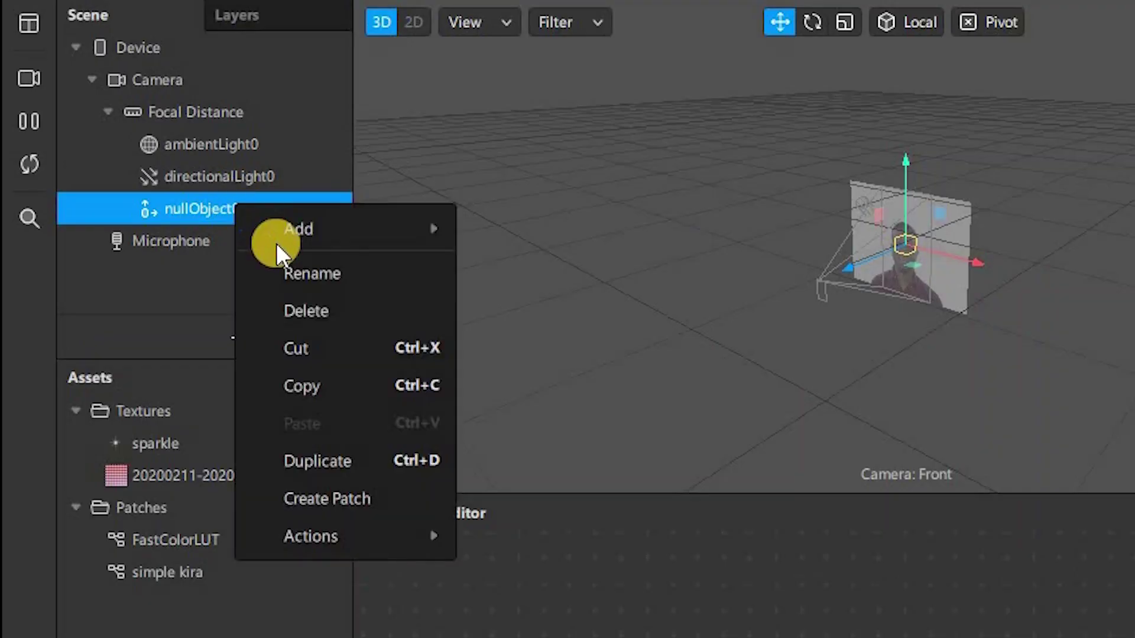
click(299, 275)
text(Filter)
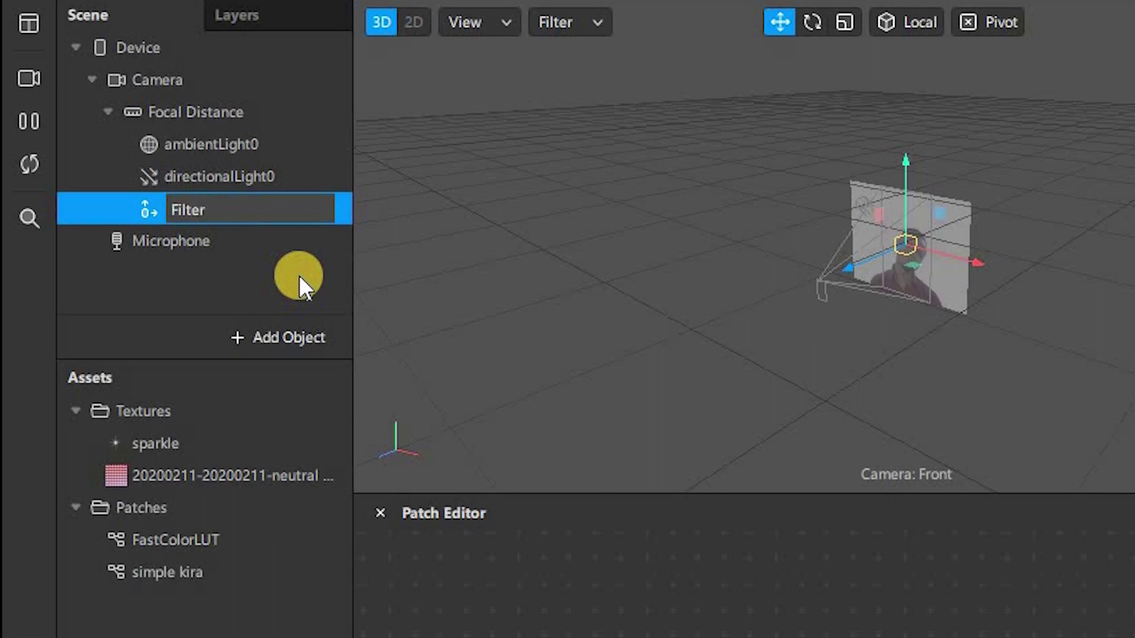
key(Return)
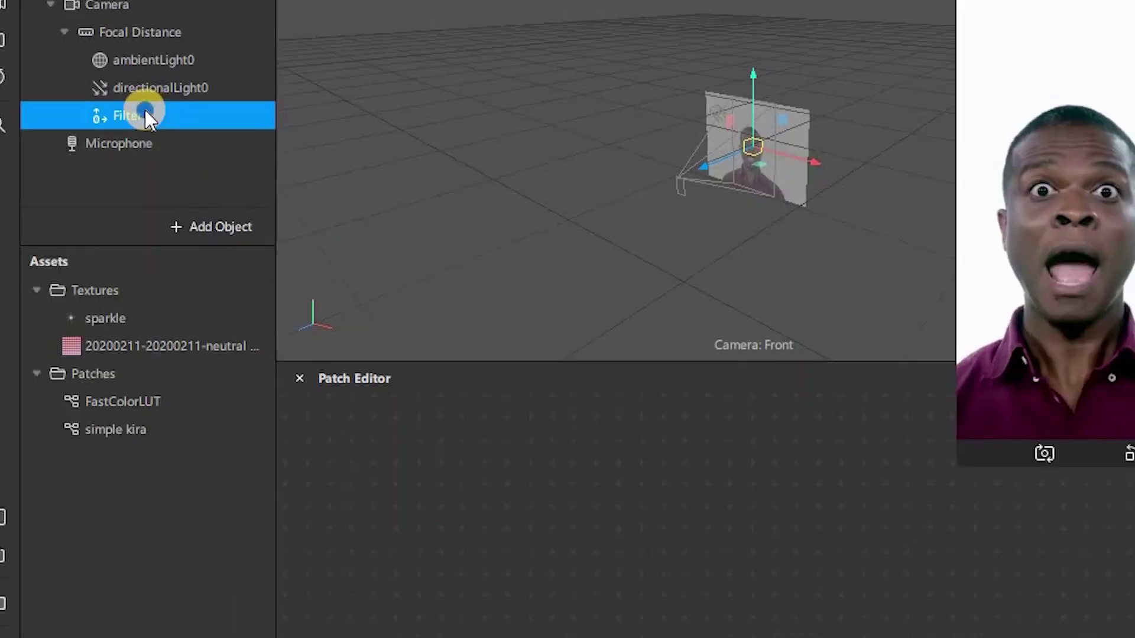
Add a canvas as a child of the Filter null object.
right_click(144, 110)
mouse_move(220, 129)
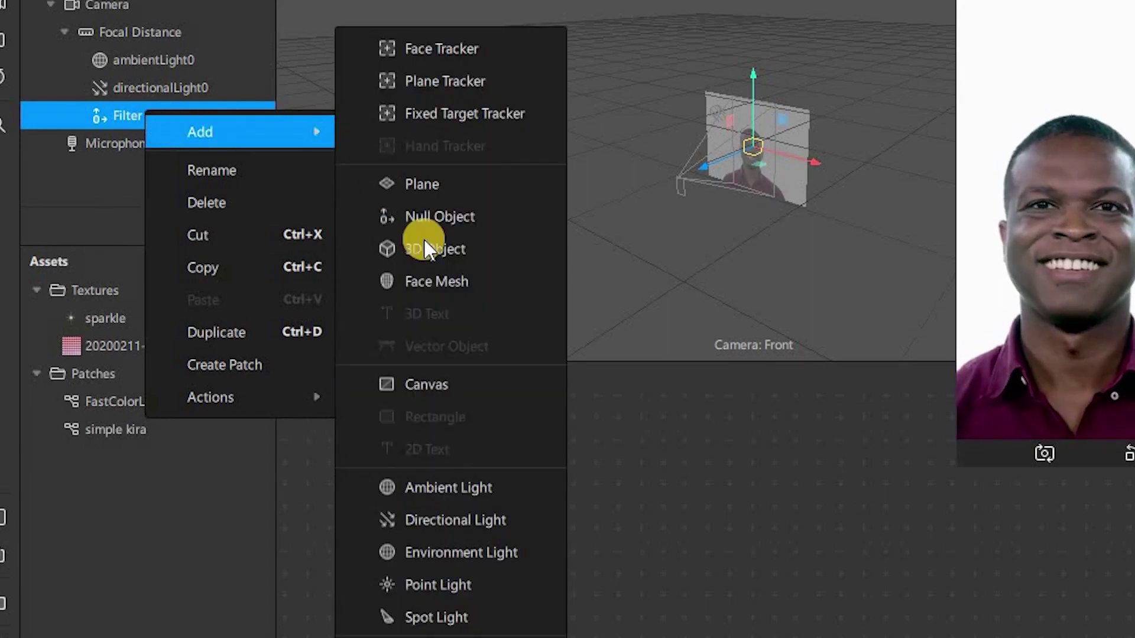
click(428, 382)
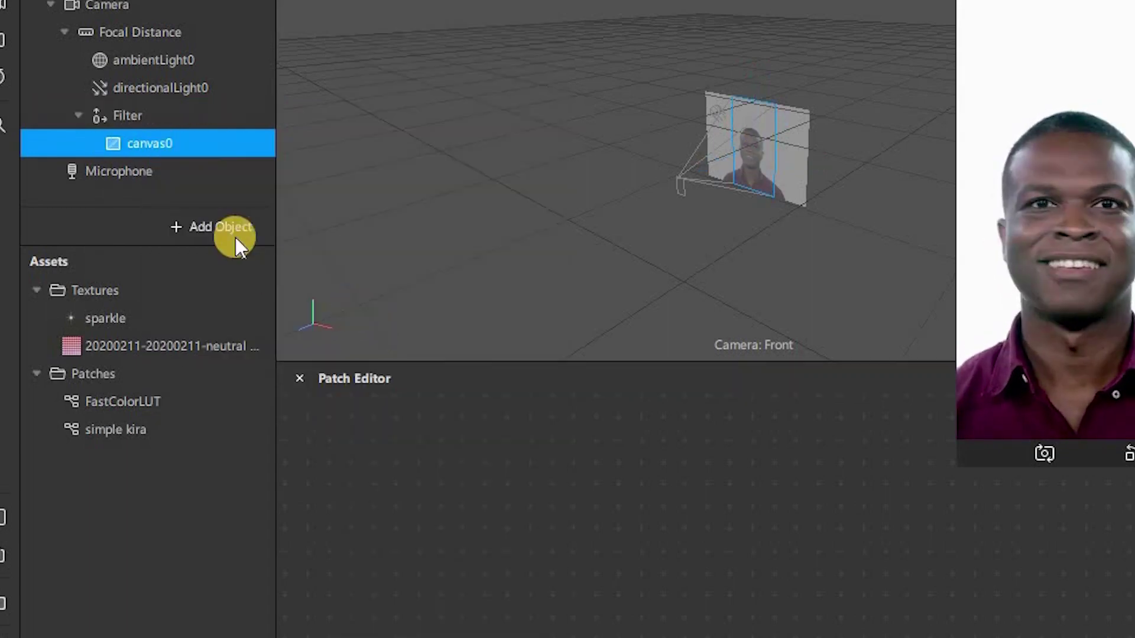
Add a rectangle inside the canvas and rename it Tone.
right_click(183, 151)
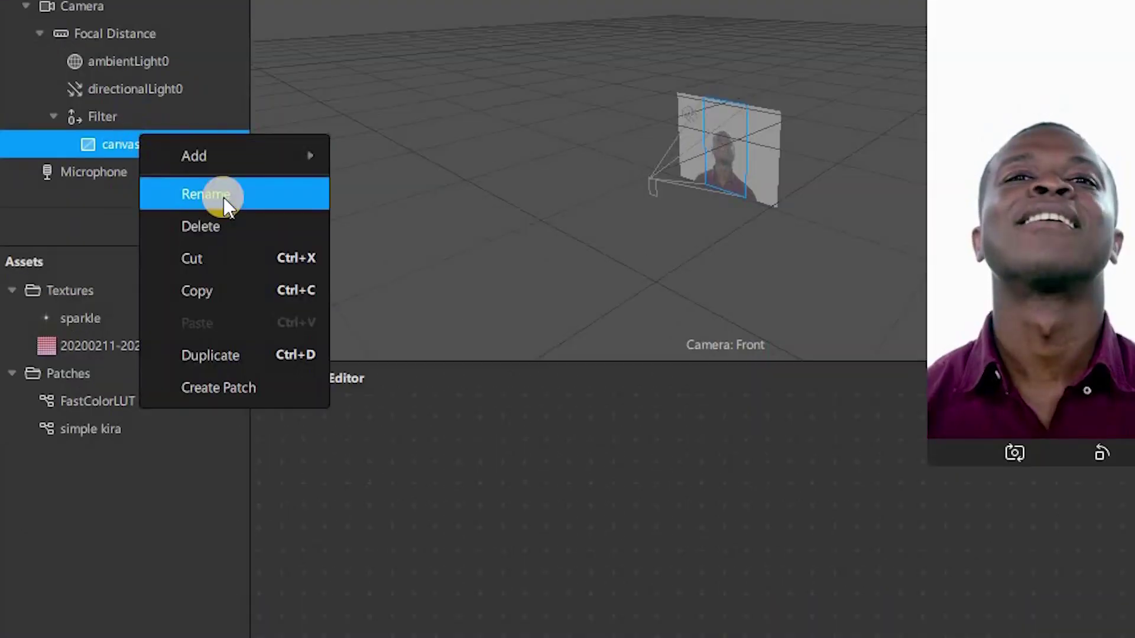
mouse_move(245, 158)
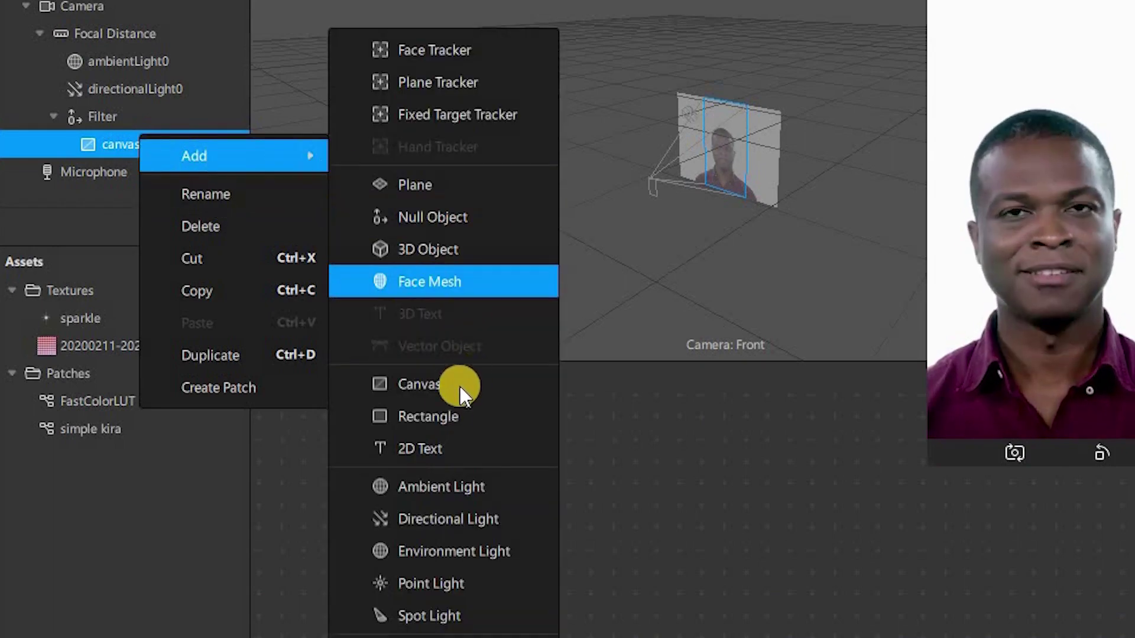
click(446, 415)
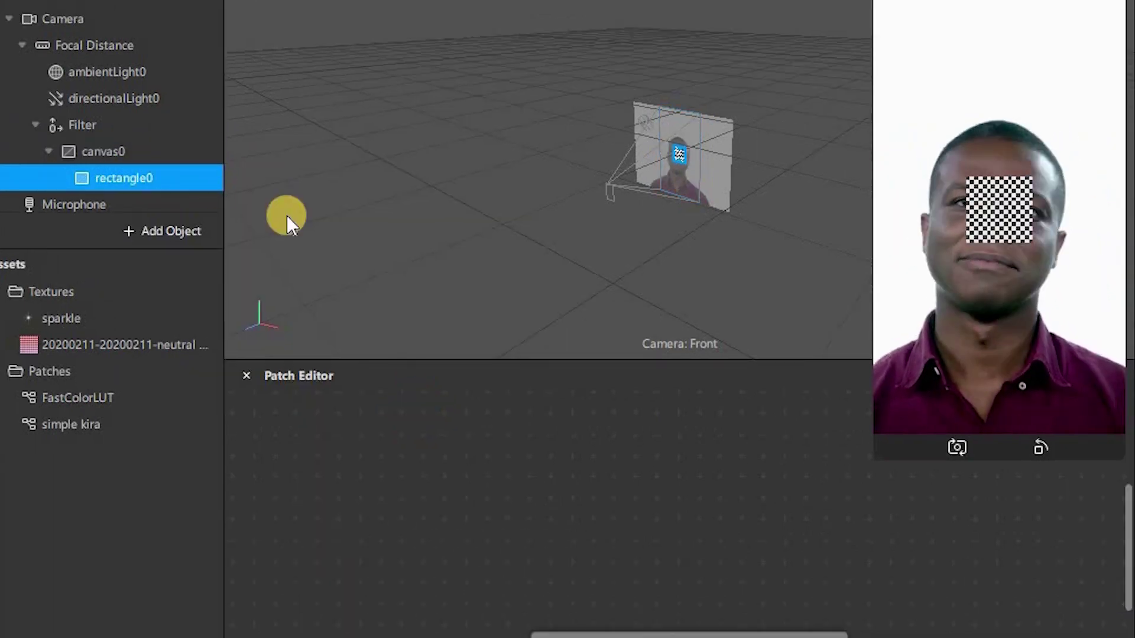
right_click(155, 180)
click(203, 231)
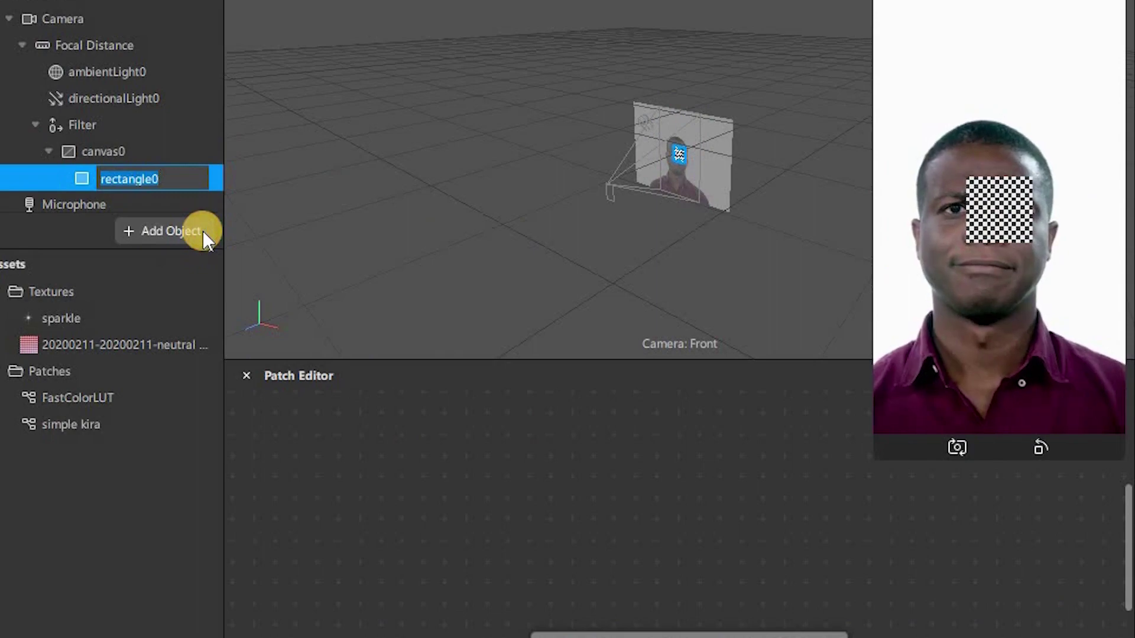
text(Tone)
key(Return)
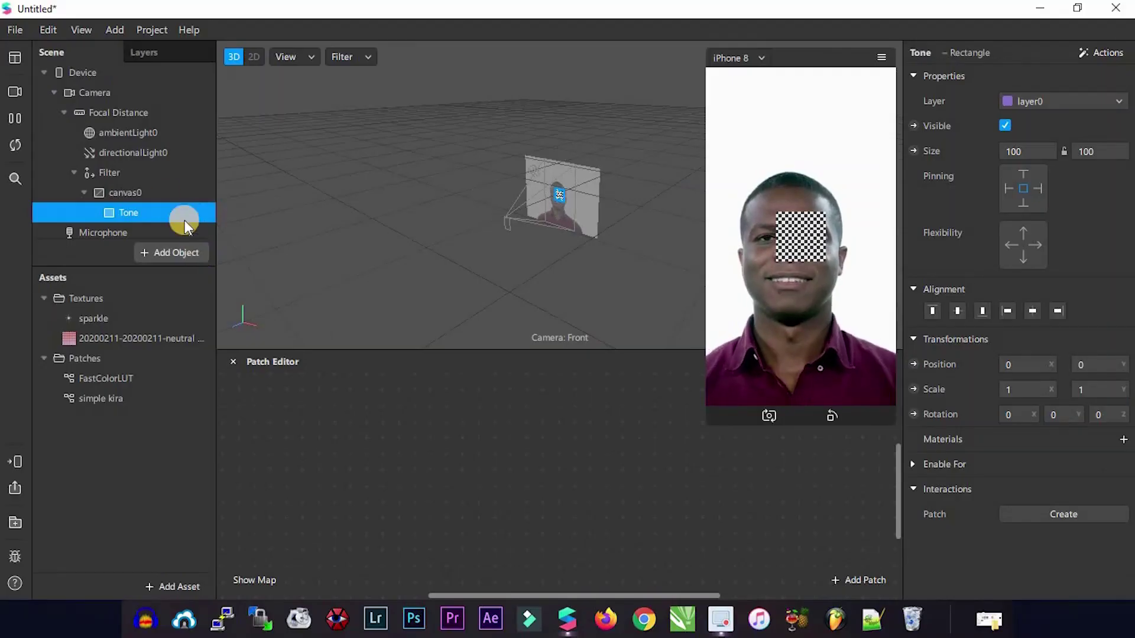
Make the Tone rectangle fill the canvas in width and height, at 375 × 667.
click(1028, 152)
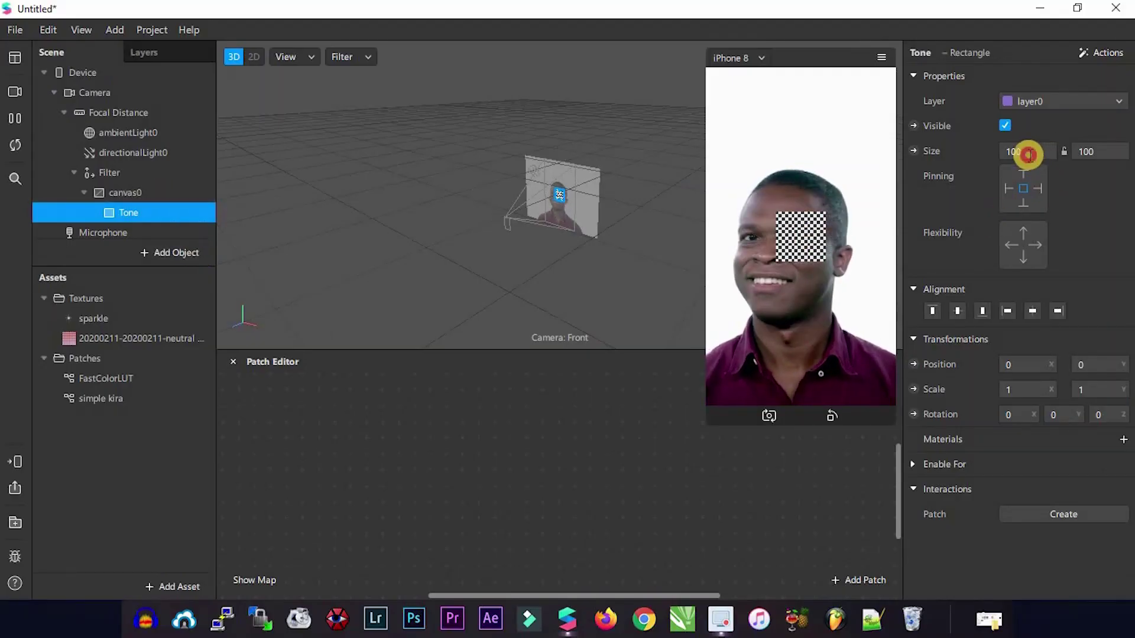
click(1031, 176)
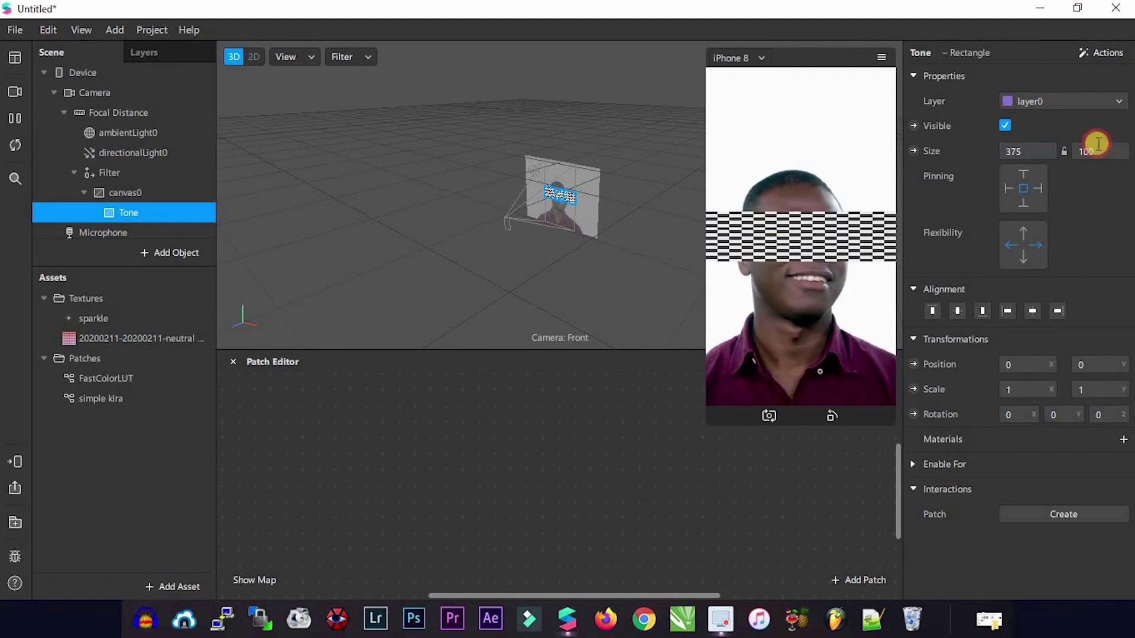
click(1100, 152)
click(1099, 176)
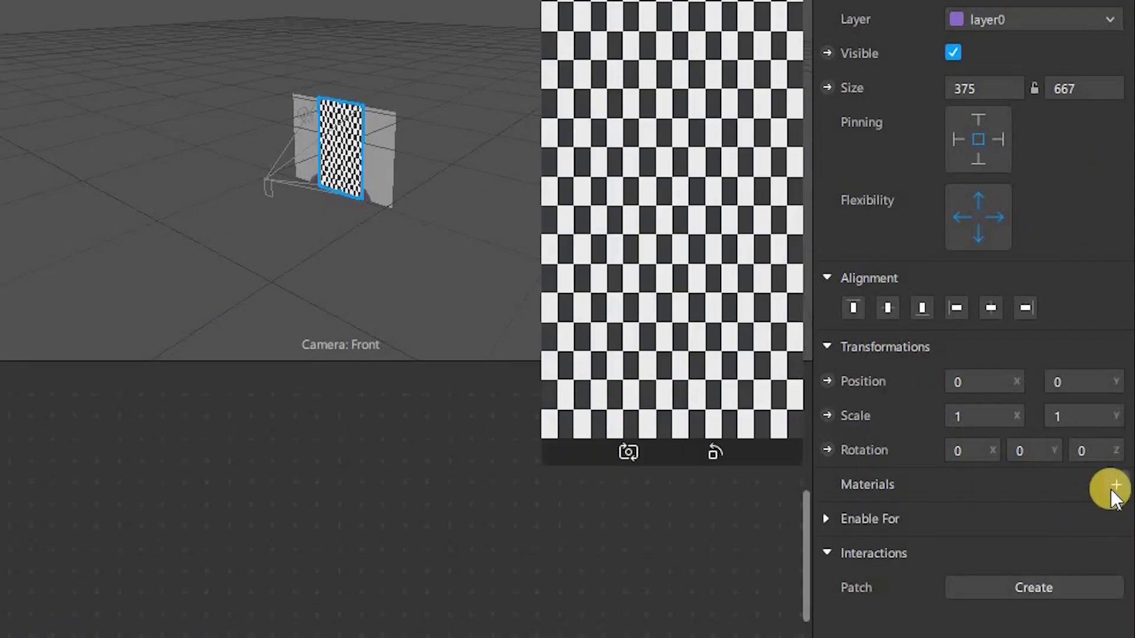
Create a new material for the Tone rectangle and rename the material Tone.
click(1115, 486)
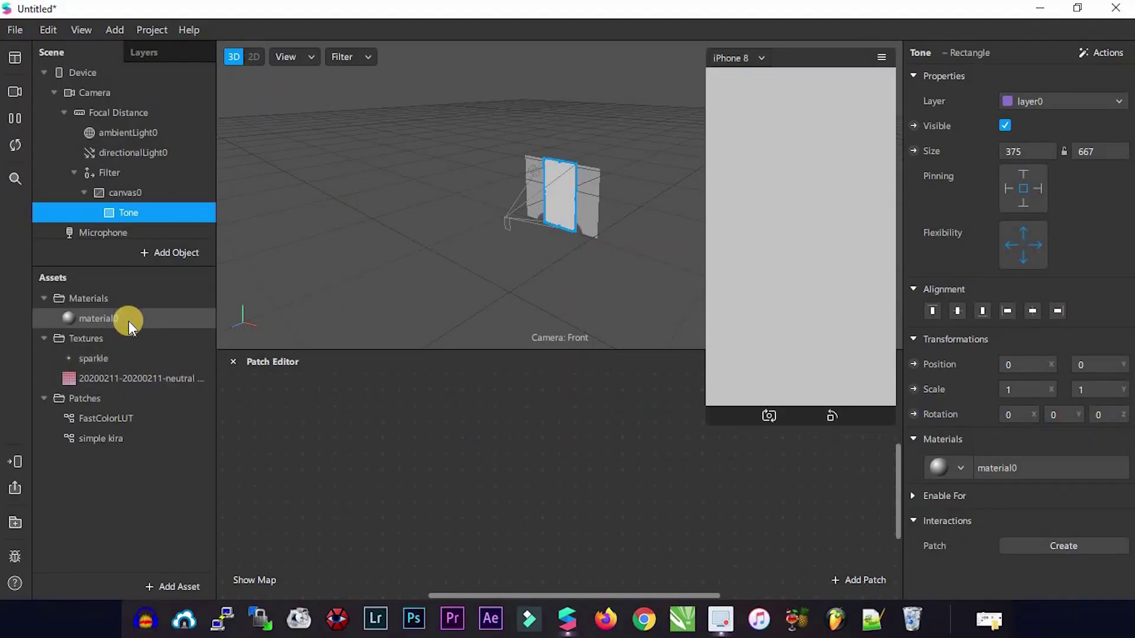
right_click(129, 321)
click(155, 337)
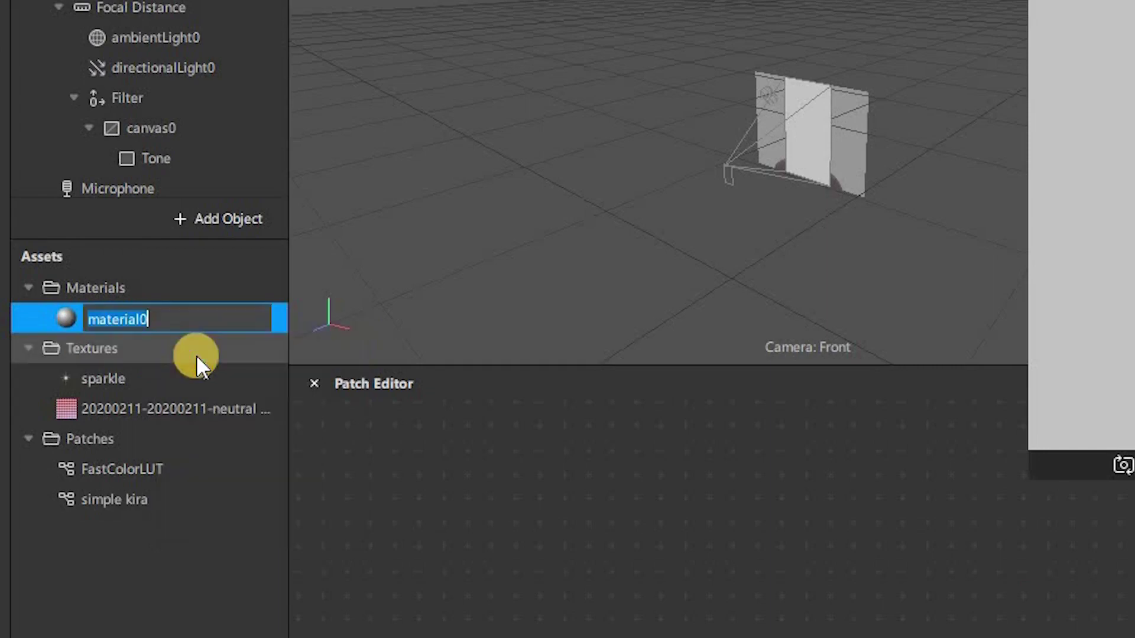
text(Tone)
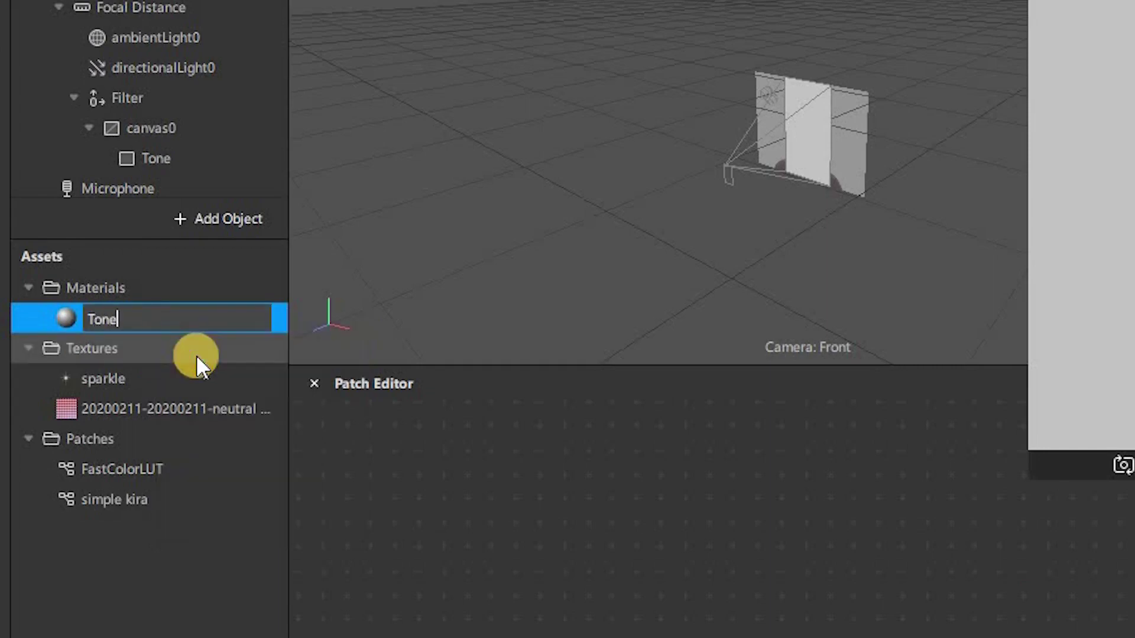
key(Return)
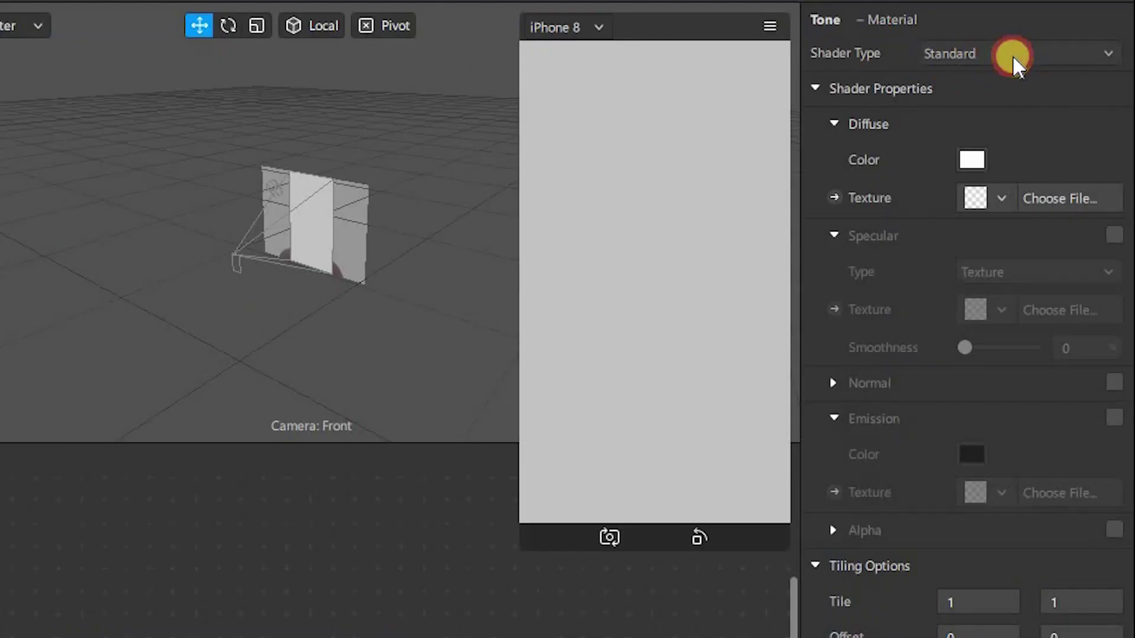
Set the Tone material's shader type to Flat and create a patch for its diffuse texture.
click(1012, 54)
click(984, 50)
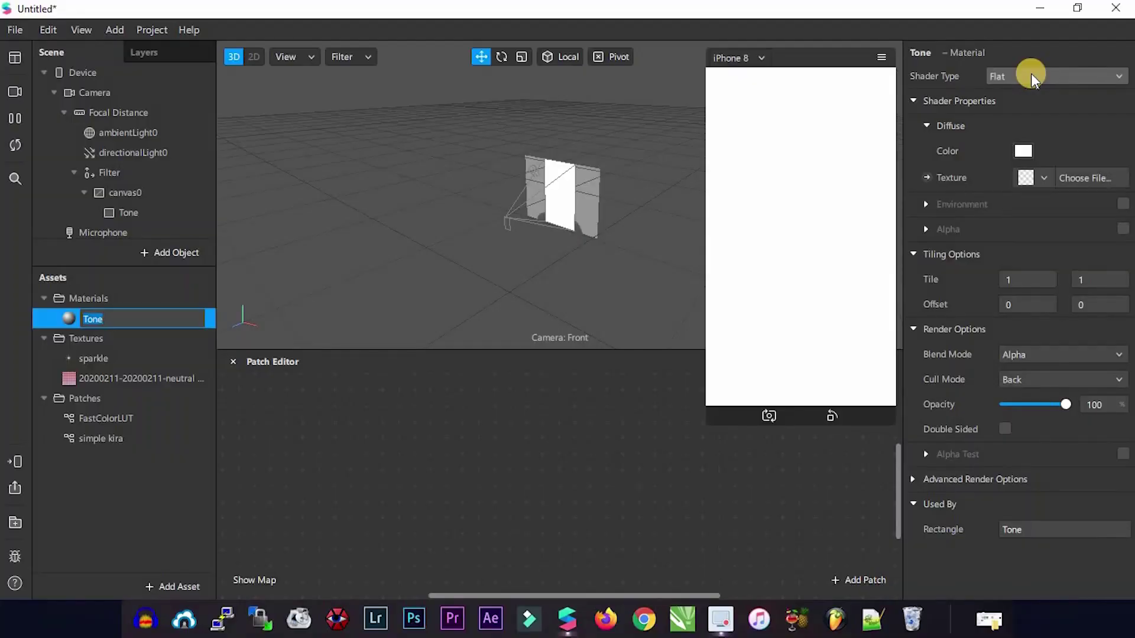
click(923, 177)
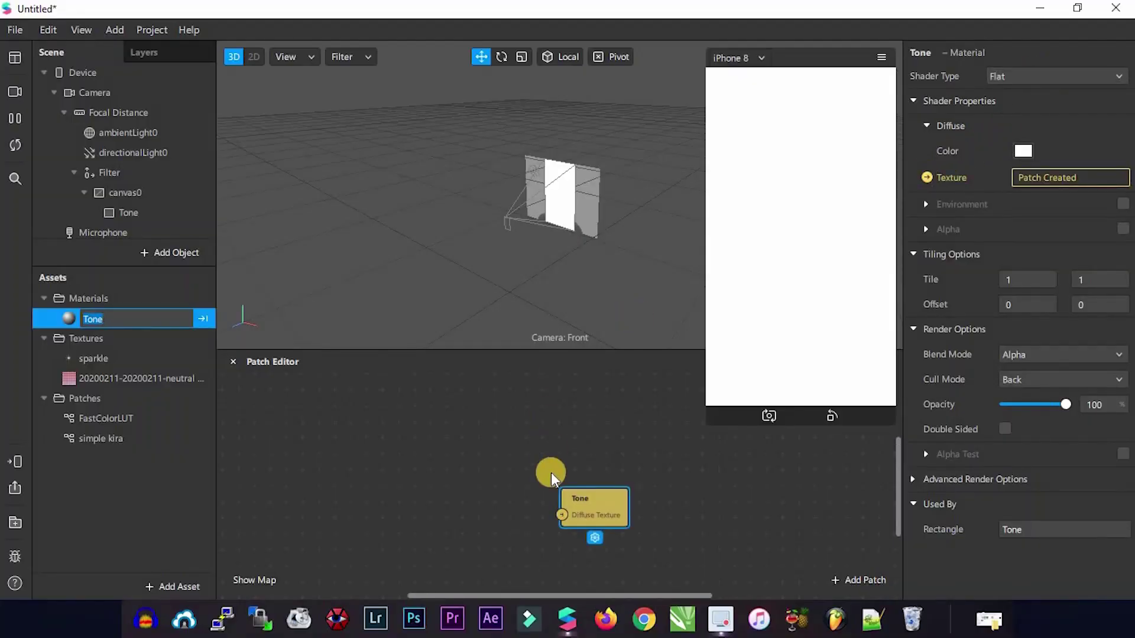
drag(588, 504, 552, 410)
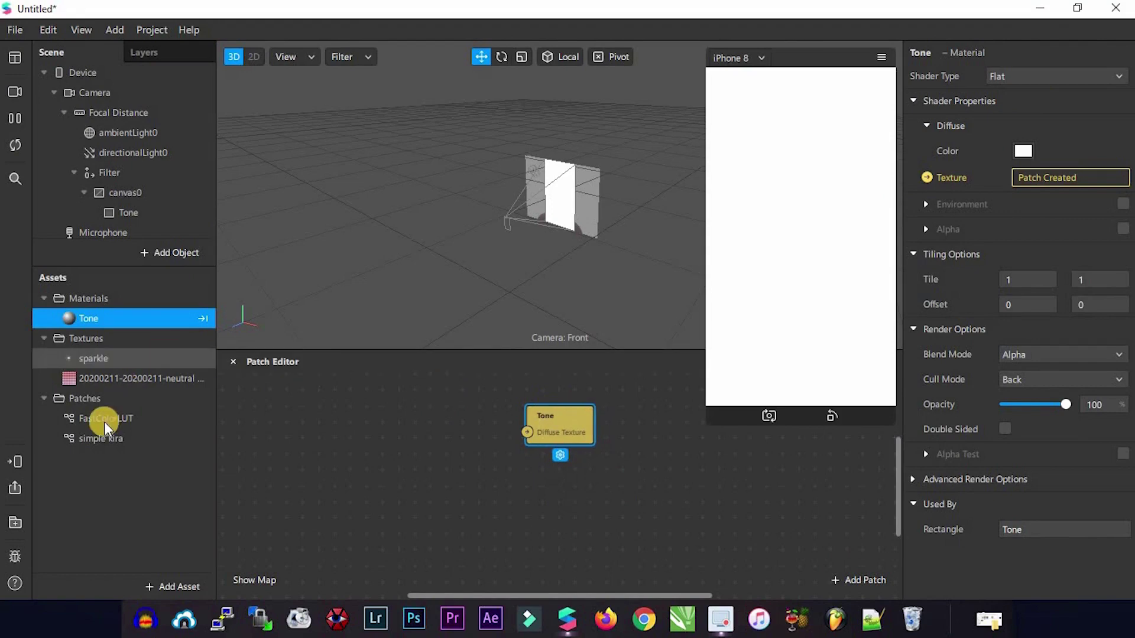
Place the FastColorLUT patch and the neutral LUT texture in the patch graph, beside the Tone patch.
drag(101, 418, 399, 416)
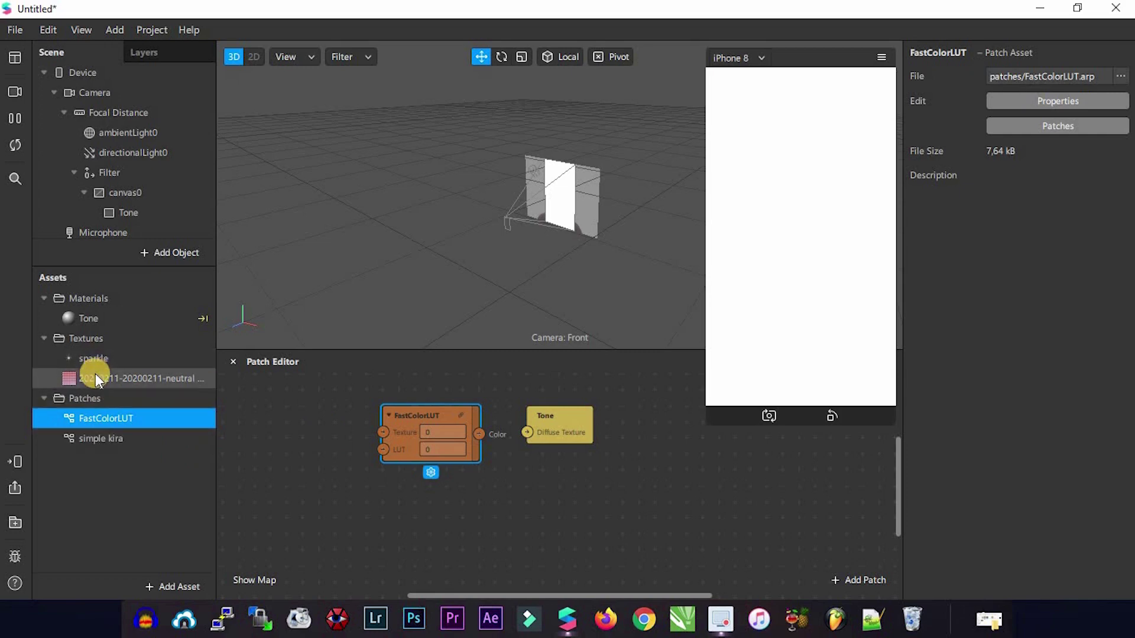
drag(96, 377, 379, 468)
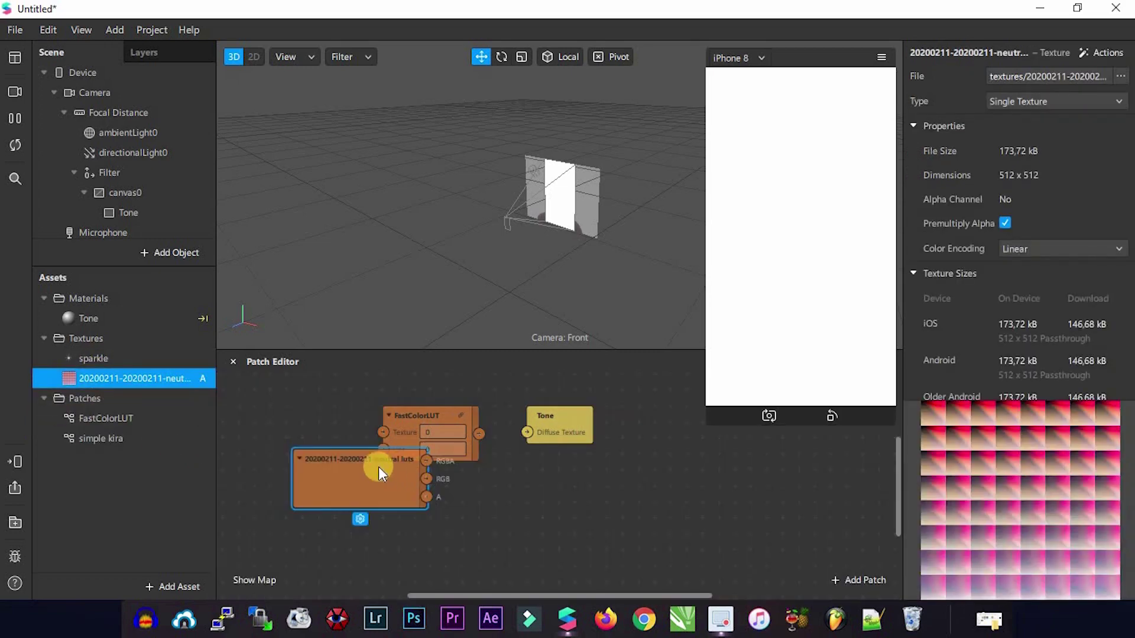
drag(311, 487, 282, 477)
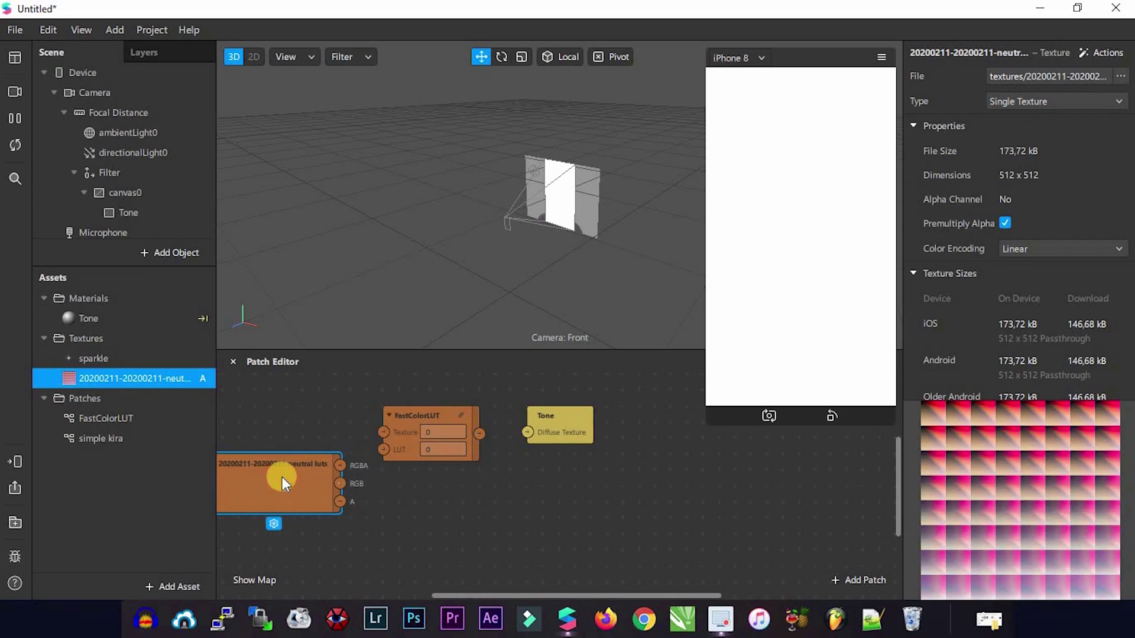
Extract the camera's texture and add the cameraTexture0 patch to the graph.
click(99, 94)
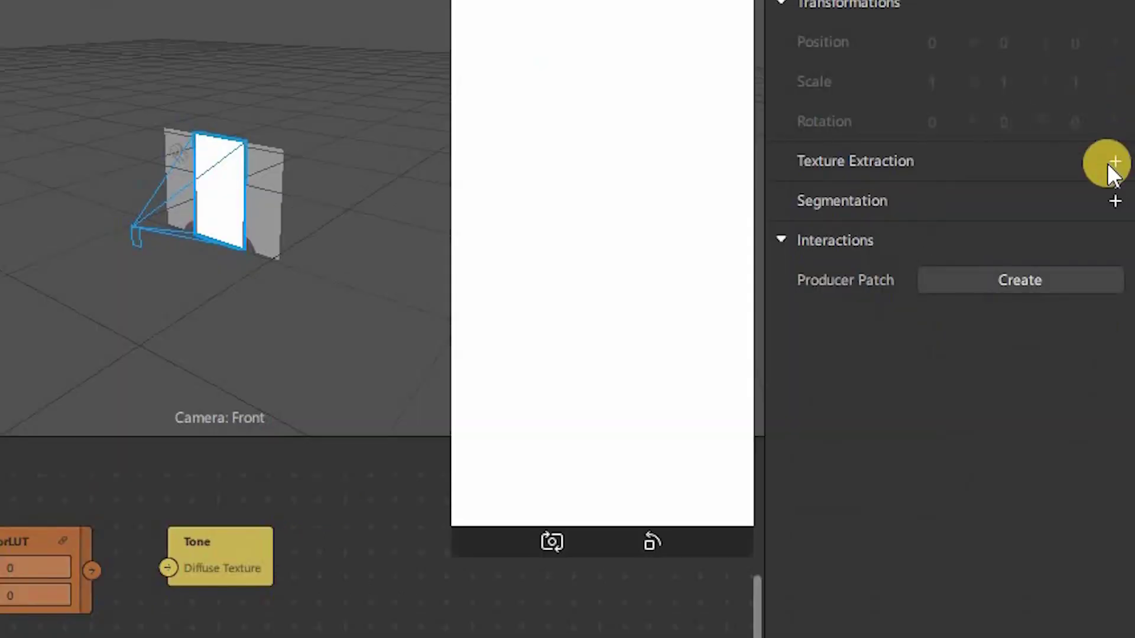
click(1102, 166)
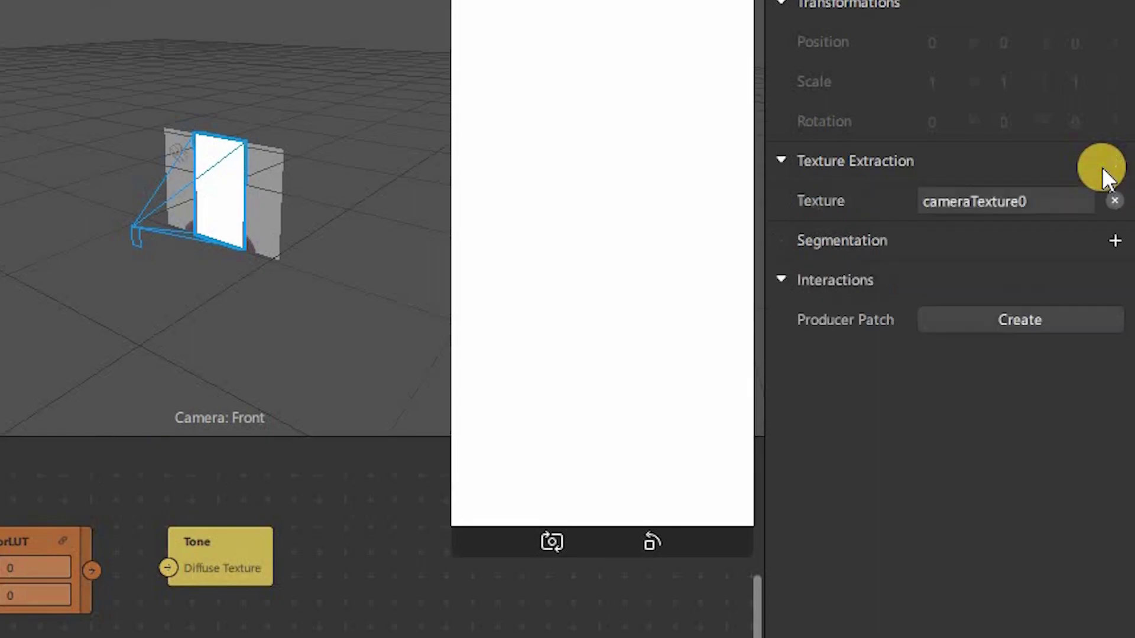
drag(80, 393, 280, 412)
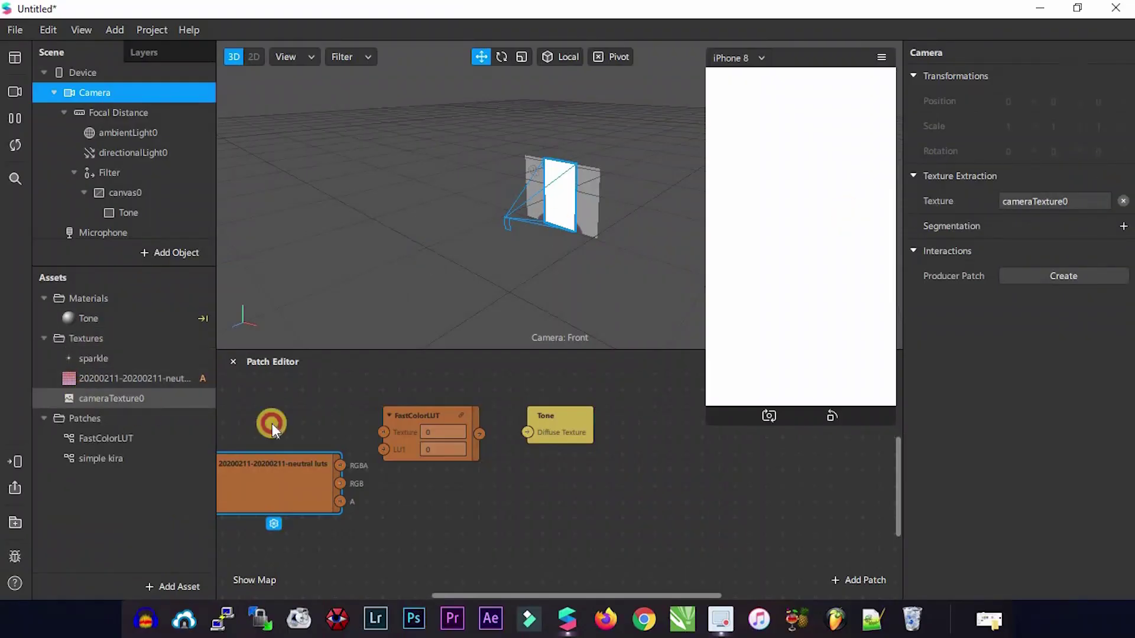
click(271, 406)
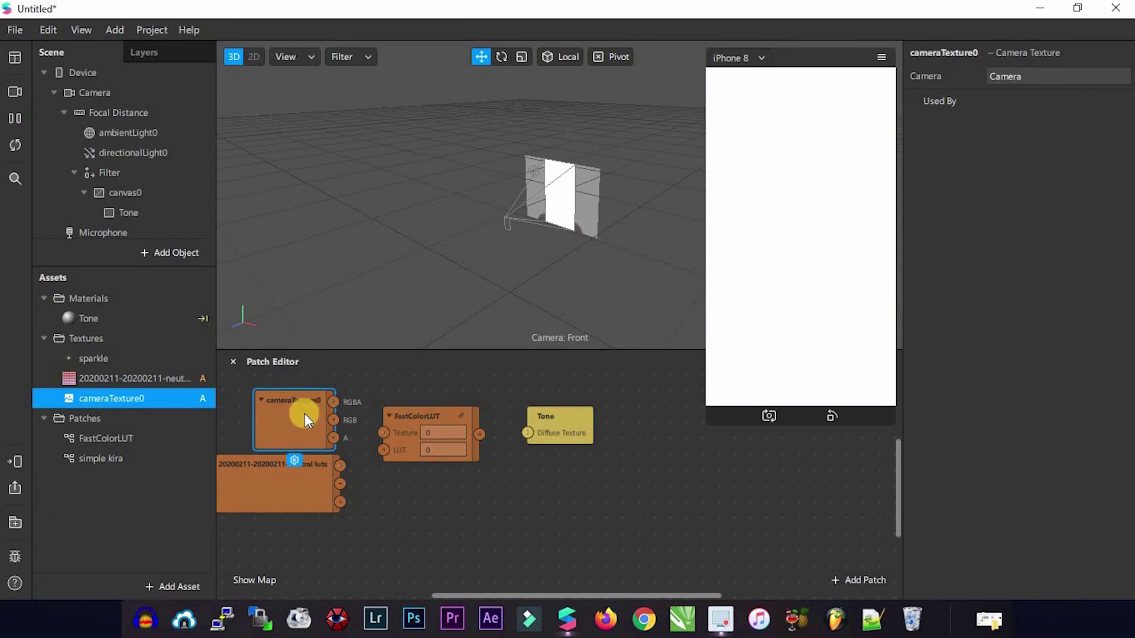
Rearrange the texture patches so the neutral LUT sits above cameraTexture0, beside FastColorLUT.
drag(303, 413, 305, 551)
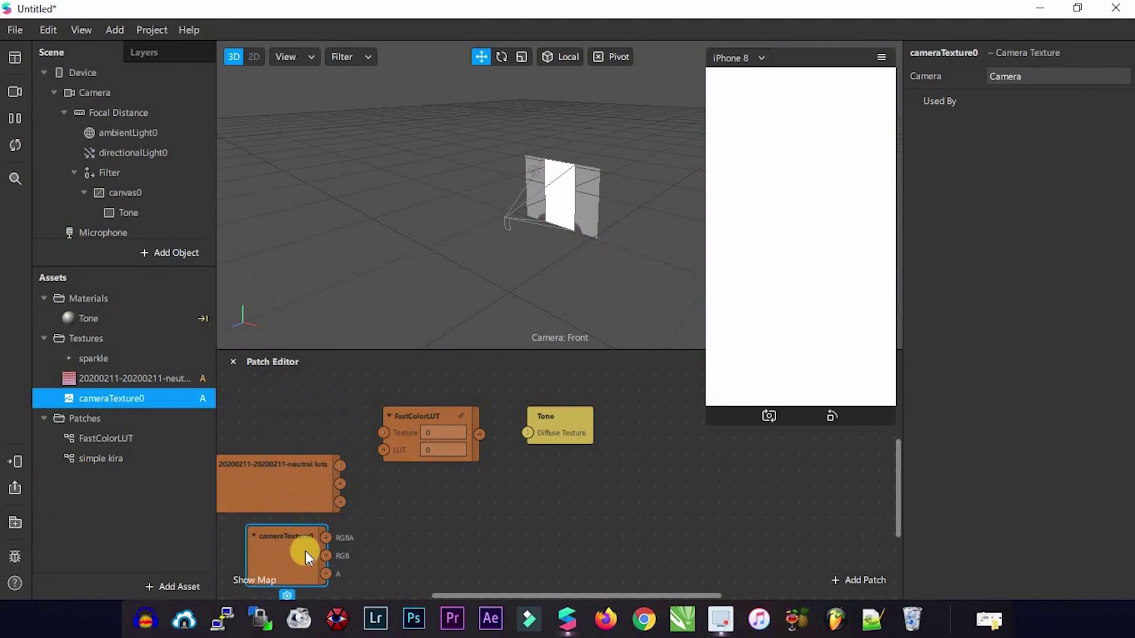
click(300, 476)
drag(300, 476, 307, 406)
click(282, 527)
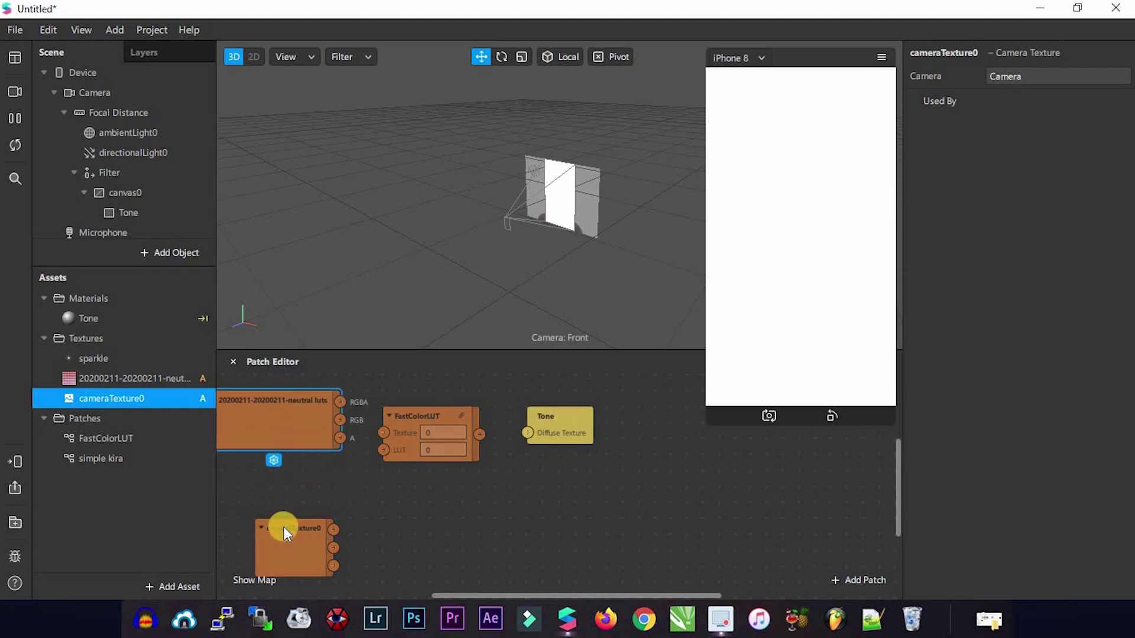
Connect cameraTexture0 RGBA to FastColorLUT's Texture, the neutral LUT's RGBA to LUT, and the Color output to Tone's Diffuse Texture.
drag(282, 512, 391, 430)
click(357, 499)
drag(327, 480, 385, 449)
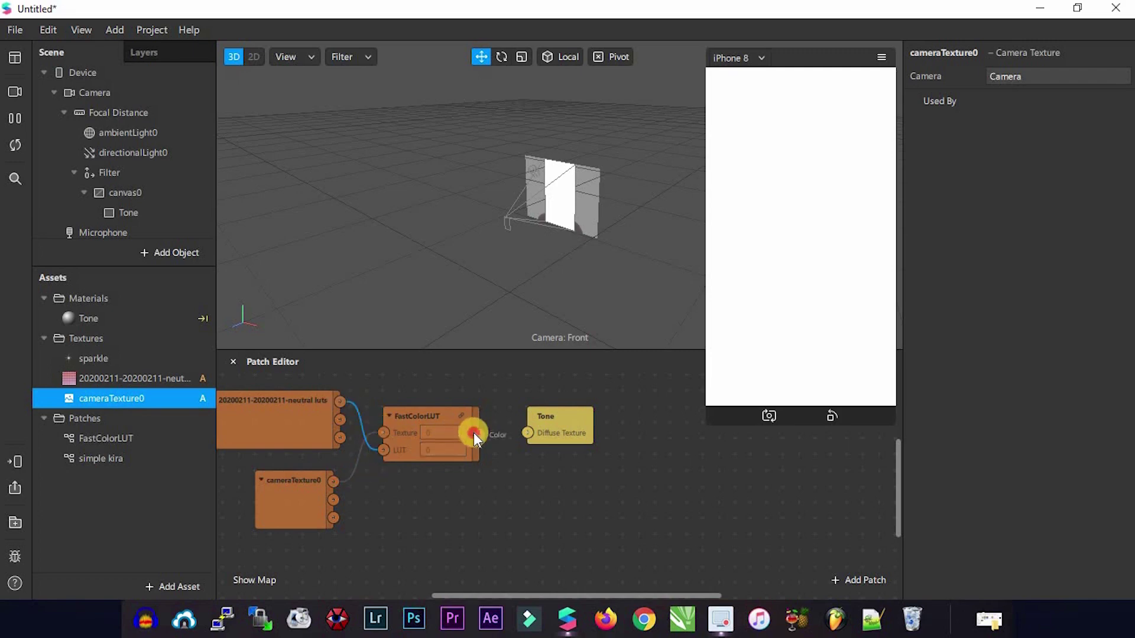
drag(474, 433, 527, 432)
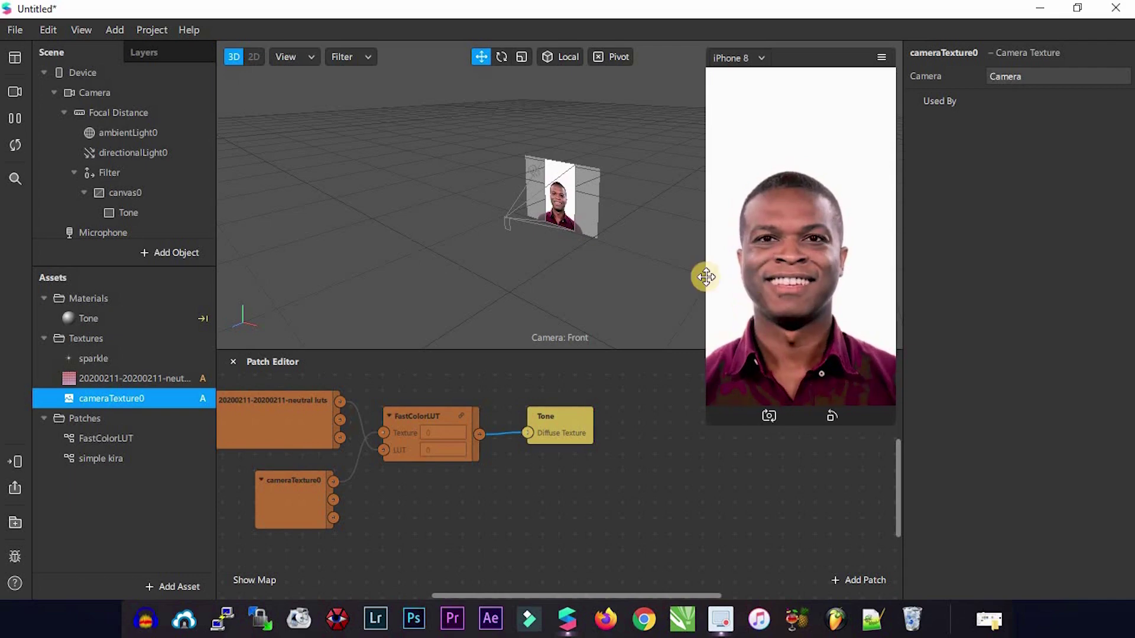
Add a rectangle under canvas0 in the Filter group and size it to fill the 375 × 667 screen.
click(75, 175)
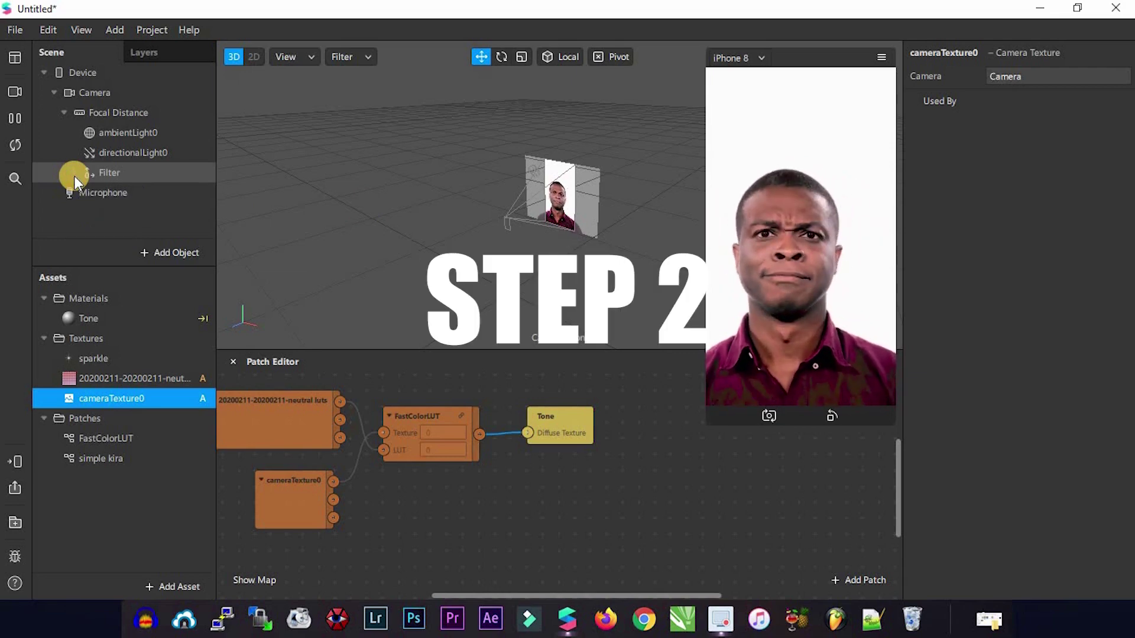
click(81, 176)
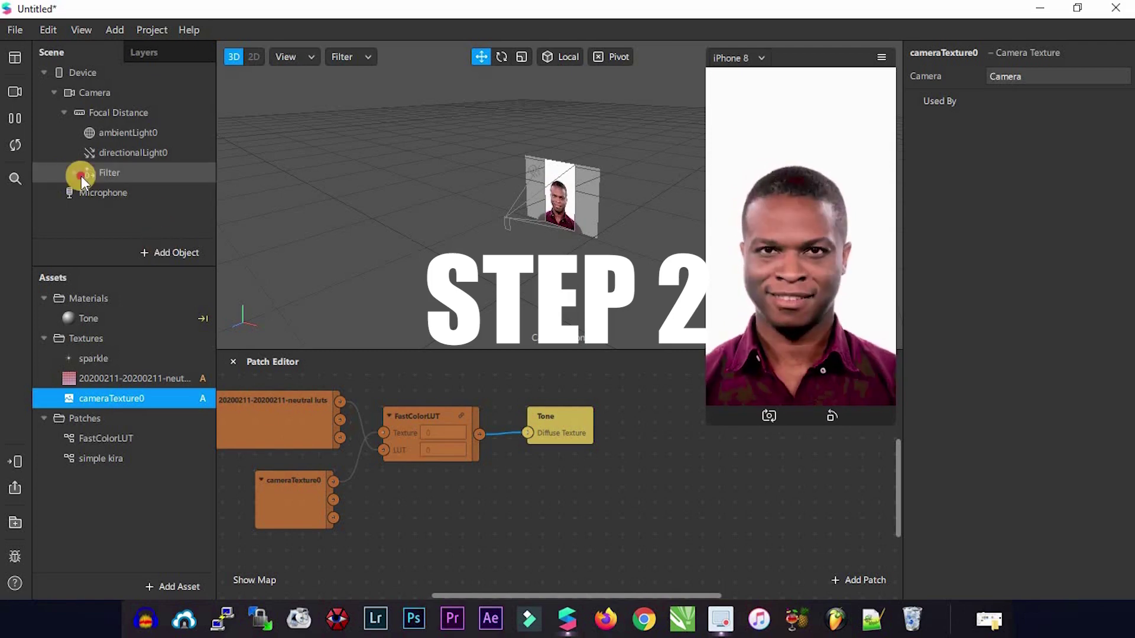
click(74, 173)
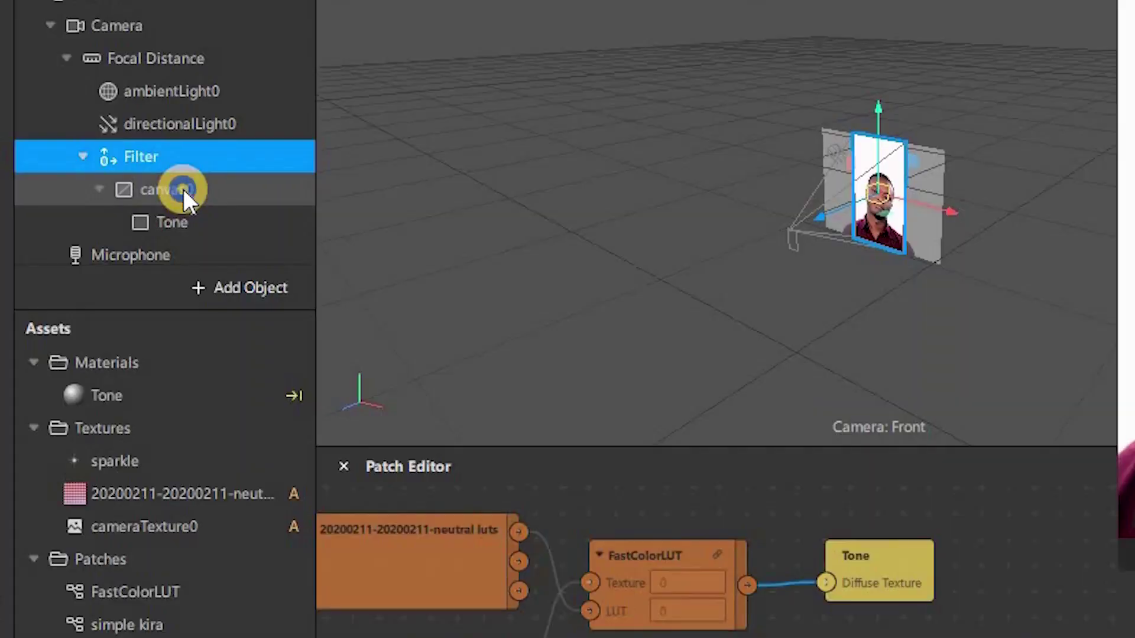
right_click(142, 194)
mouse_move(344, 207)
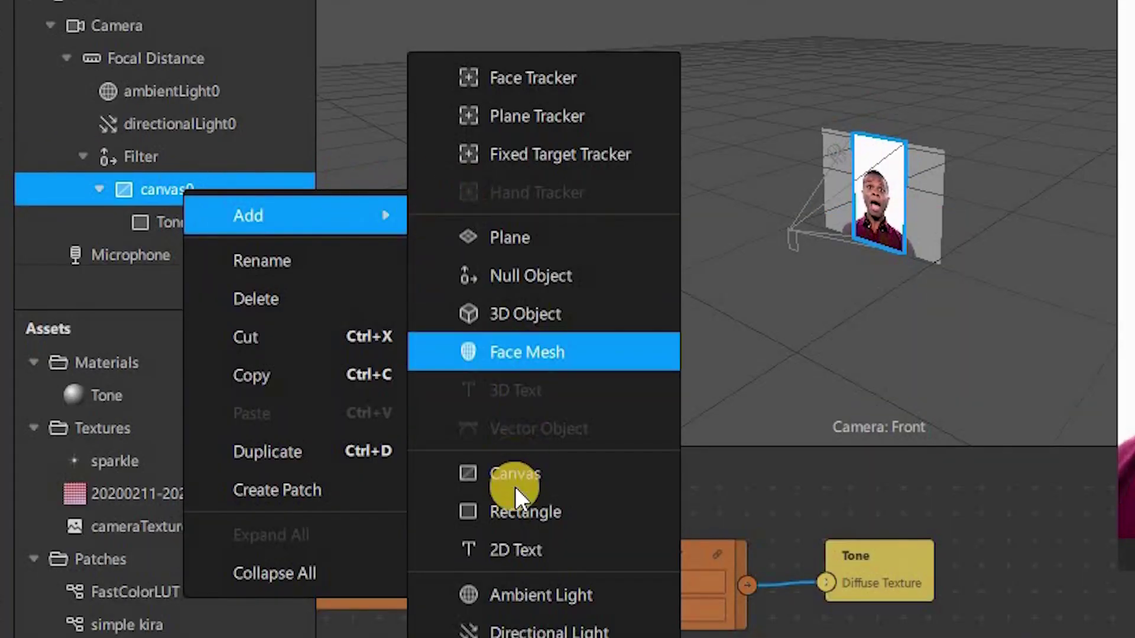
click(515, 508)
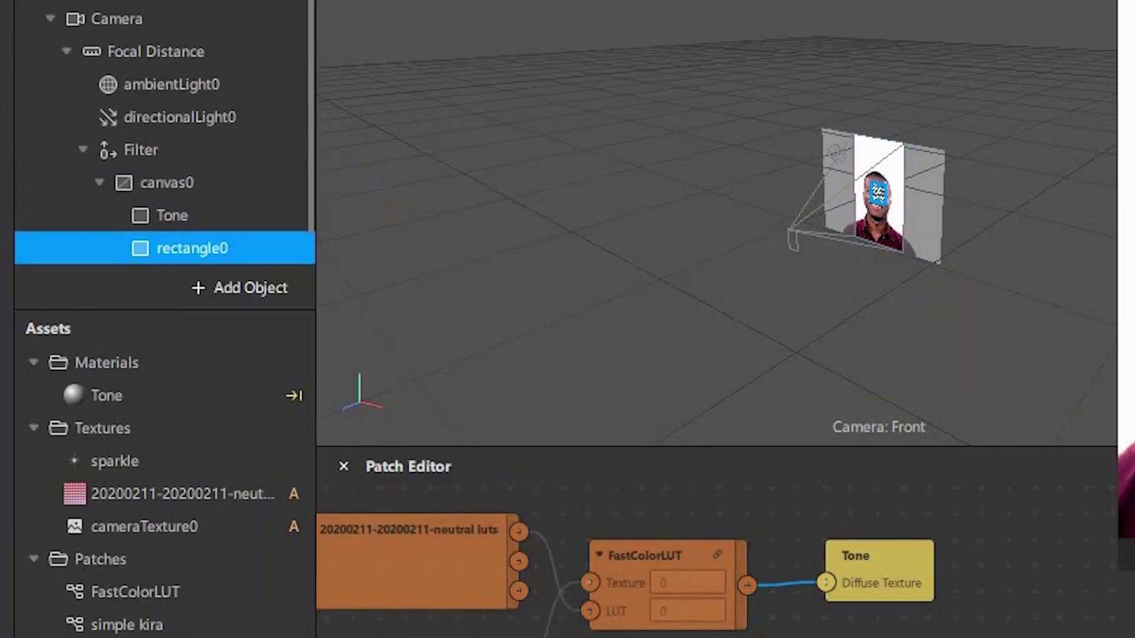
drag(1026, 152, 1087, 176)
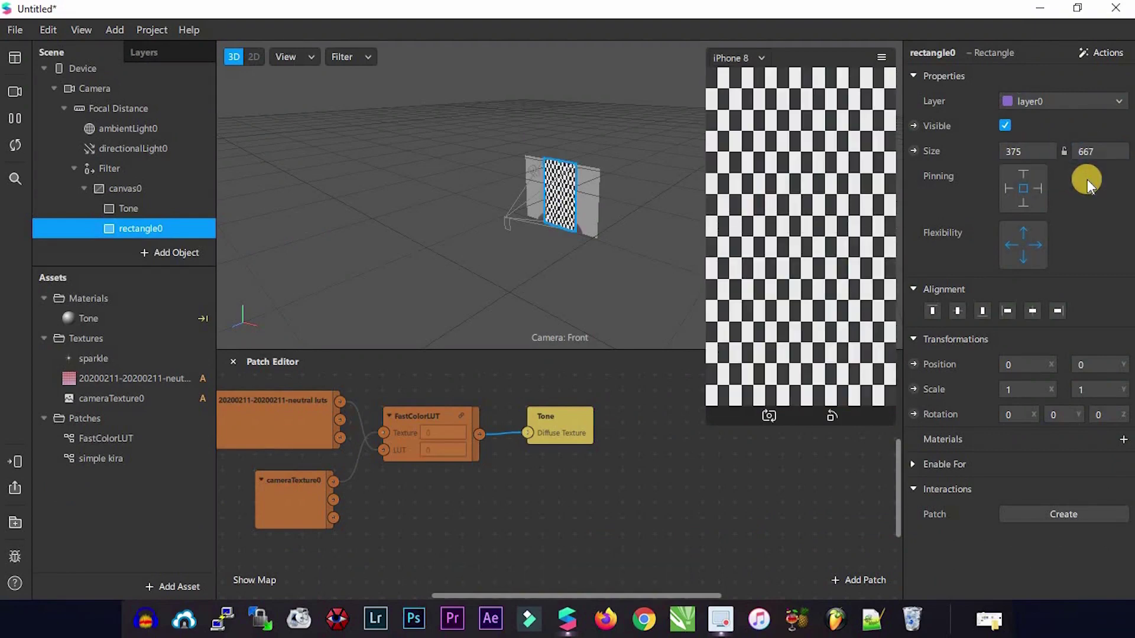
Rename the new rectangle under canvas0 as Sparkle.
right_click(148, 232)
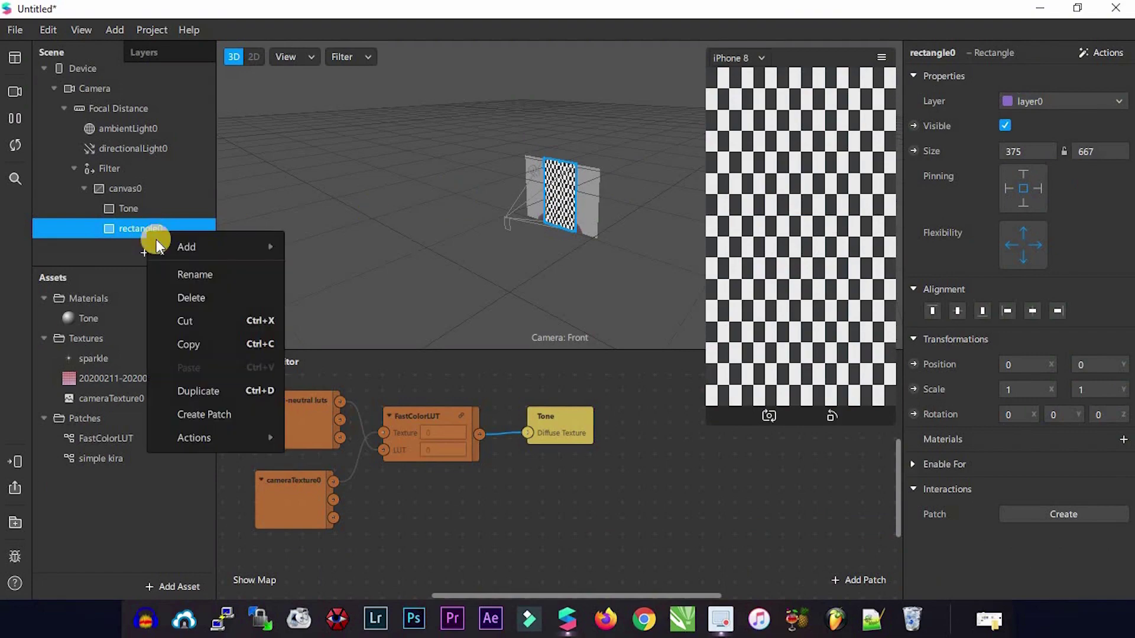
click(186, 276)
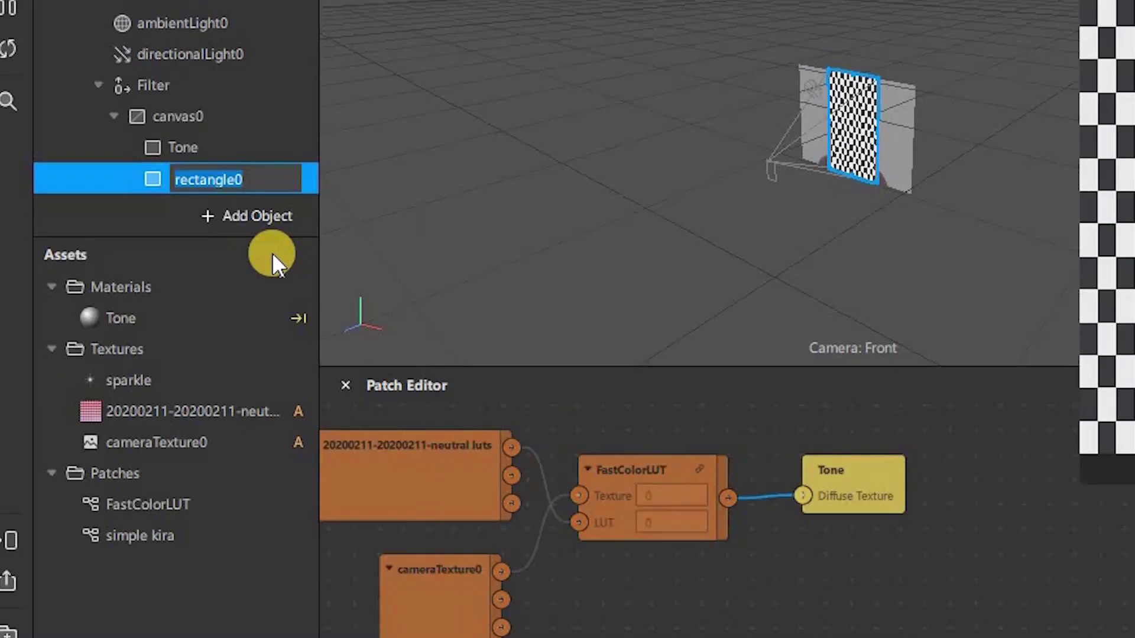
text(Spar)
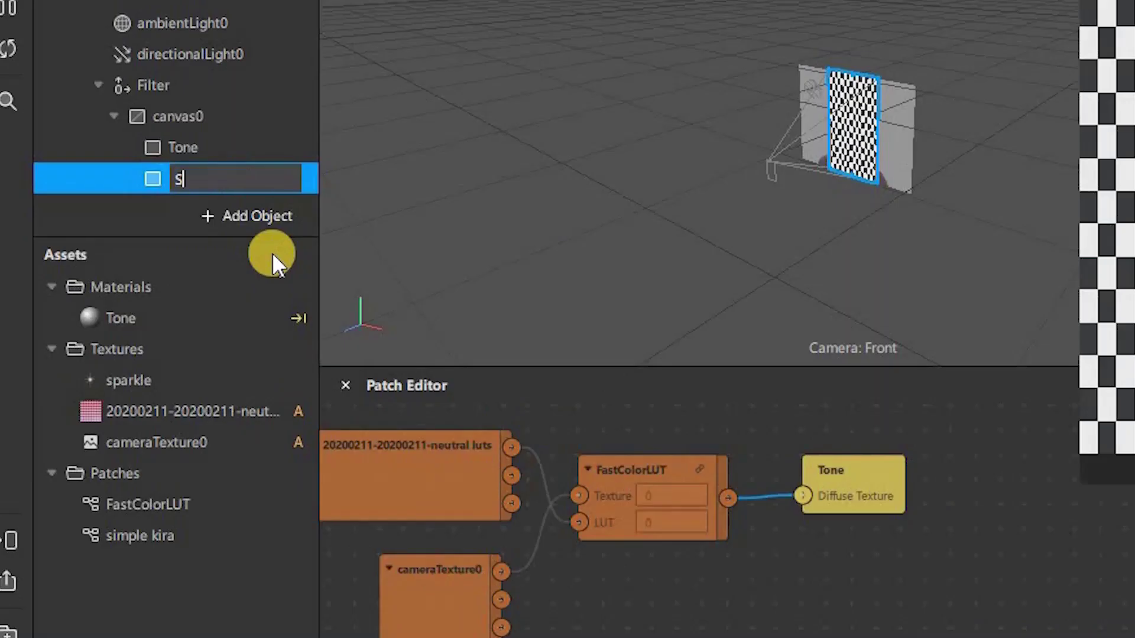
text(kle)
key(Return)
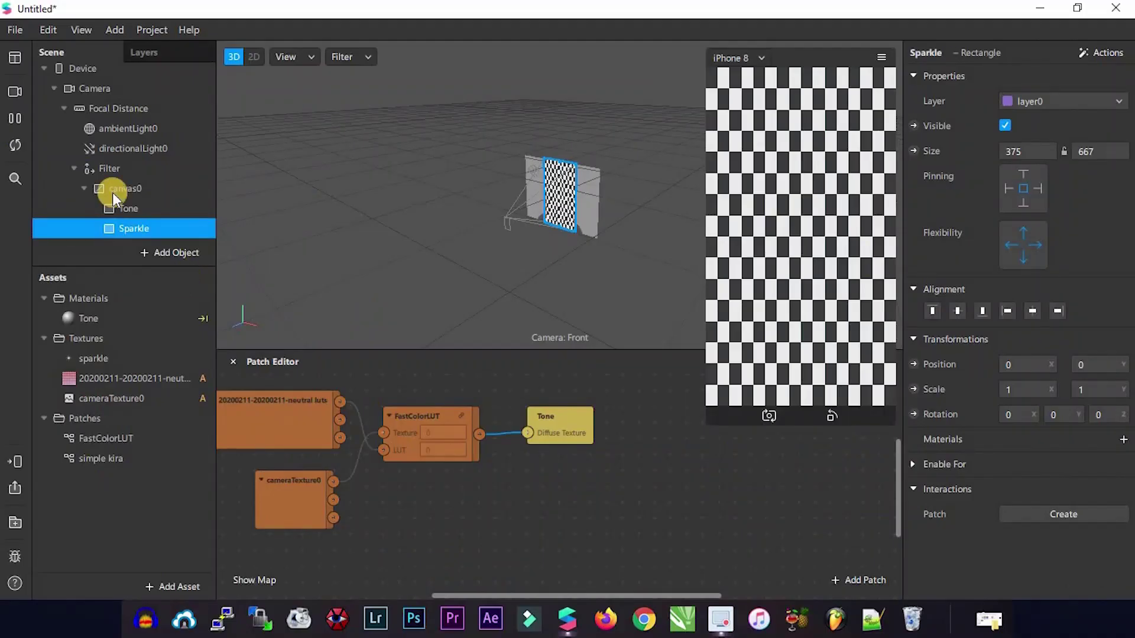
Create a new material for the Sparkle rectangle and name it Saprkle.
click(1125, 440)
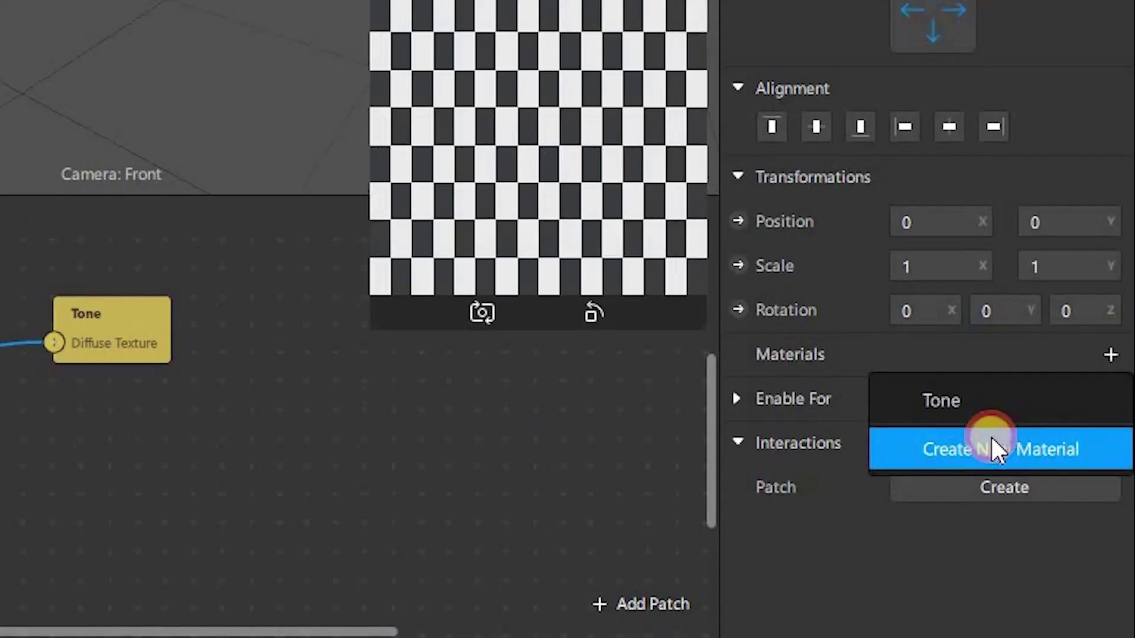
click(991, 447)
click(887, 405)
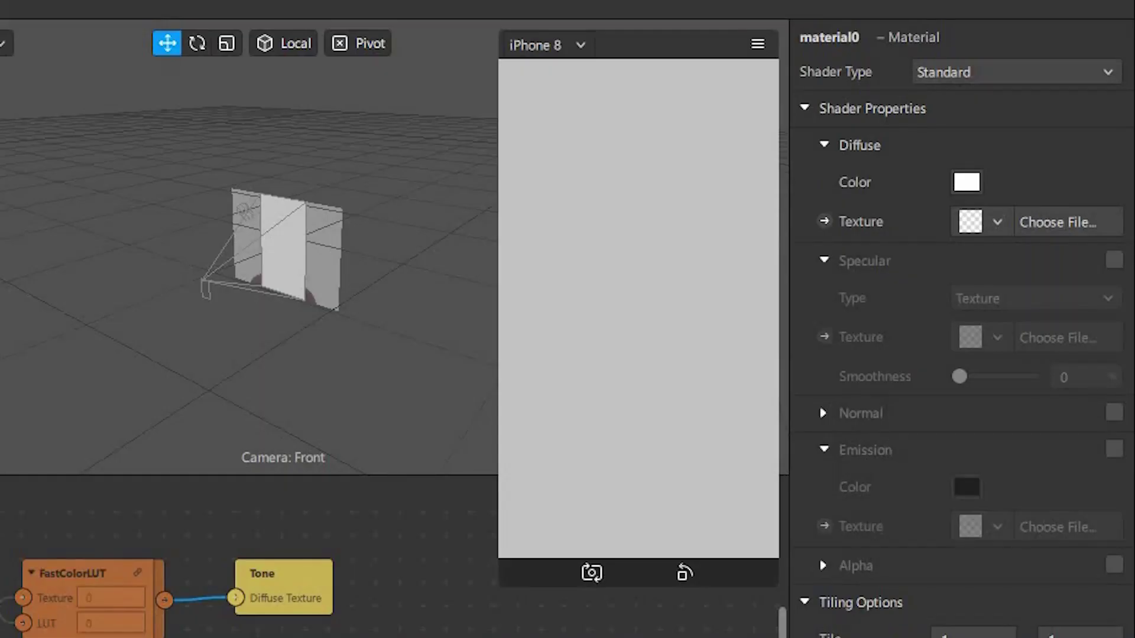
key(Return)
Set the Saprkle material's shader type to Flat and its diffuse texture to sparkle.
click(1054, 80)
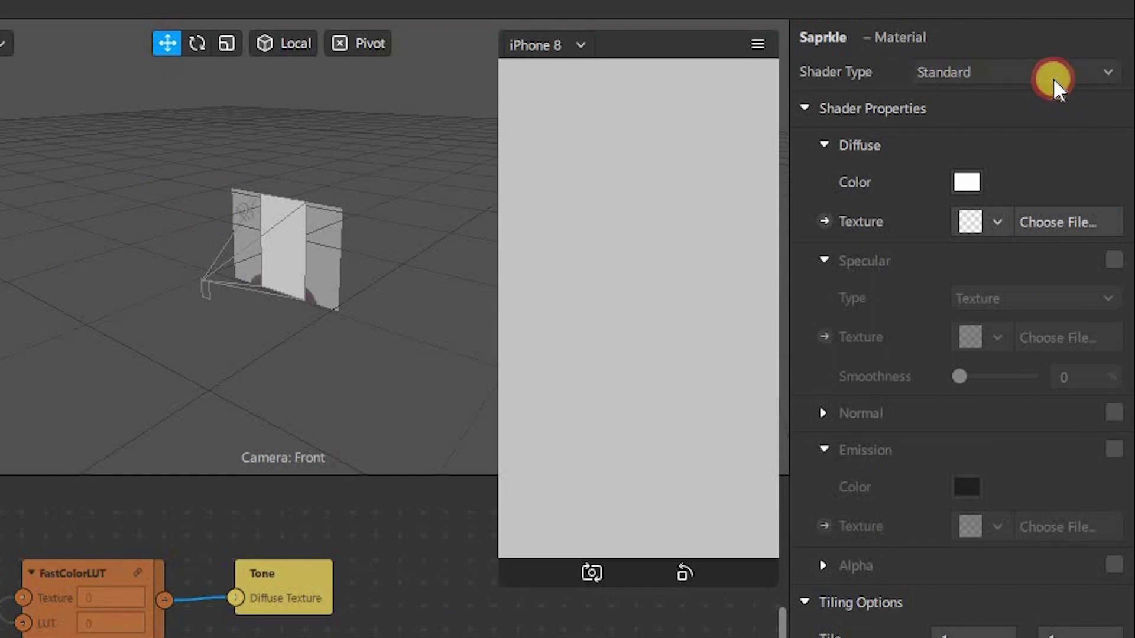
click(962, 76)
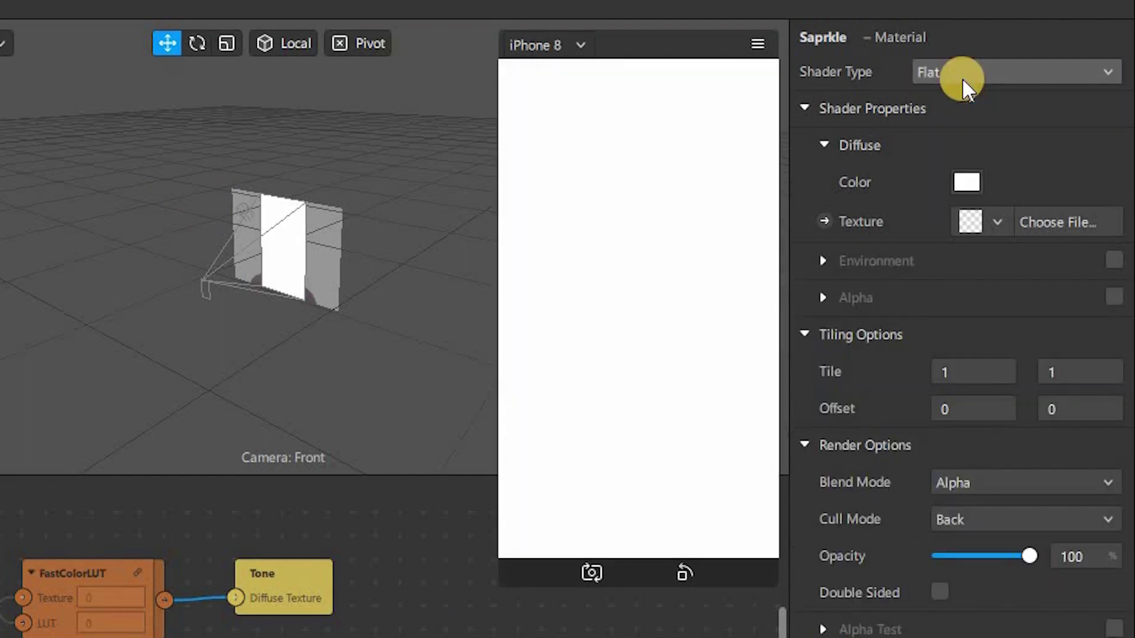
click(993, 223)
click(938, 263)
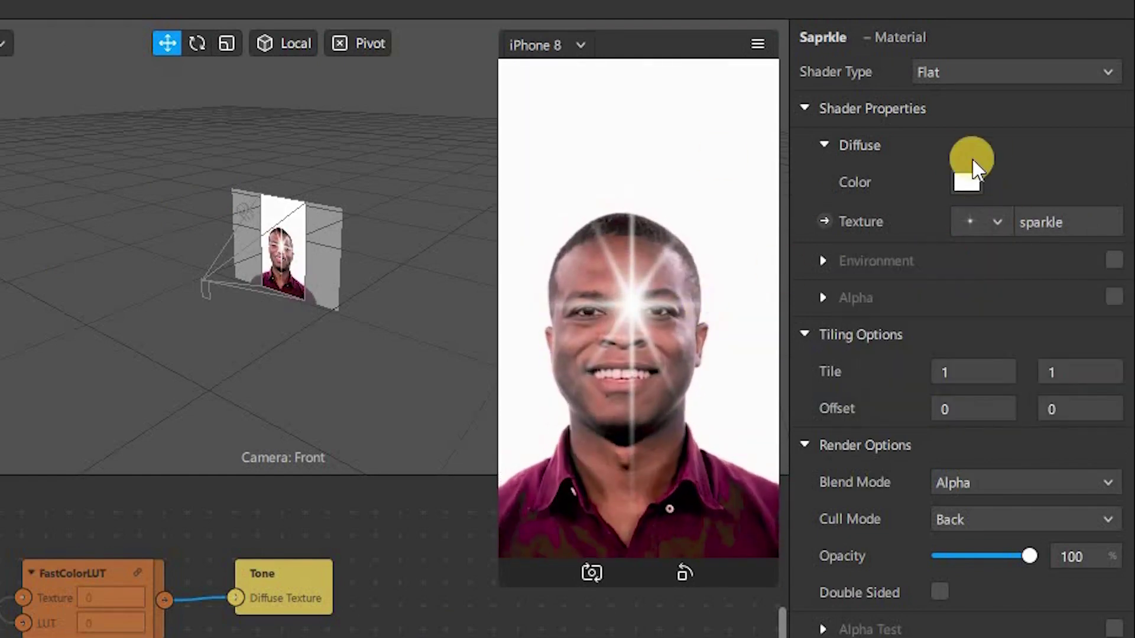
Create a patch for the Saprkle material's diffuse texture and place it in free space below the Tone patch.
click(823, 221)
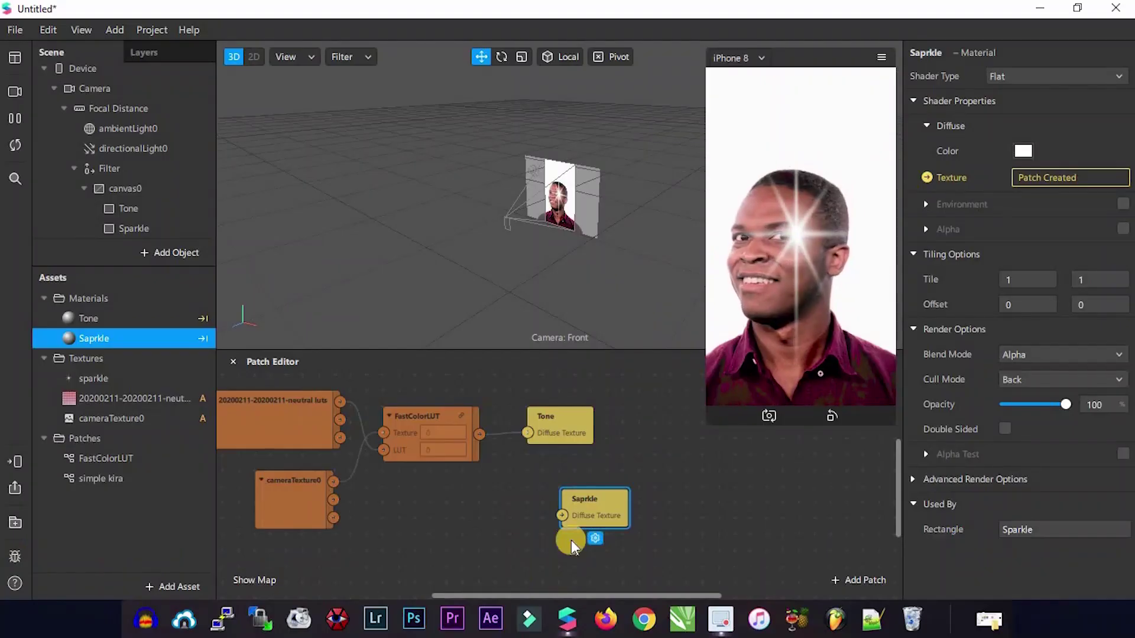
drag(582, 561, 588, 583)
scroll(648, 482, down, 4)
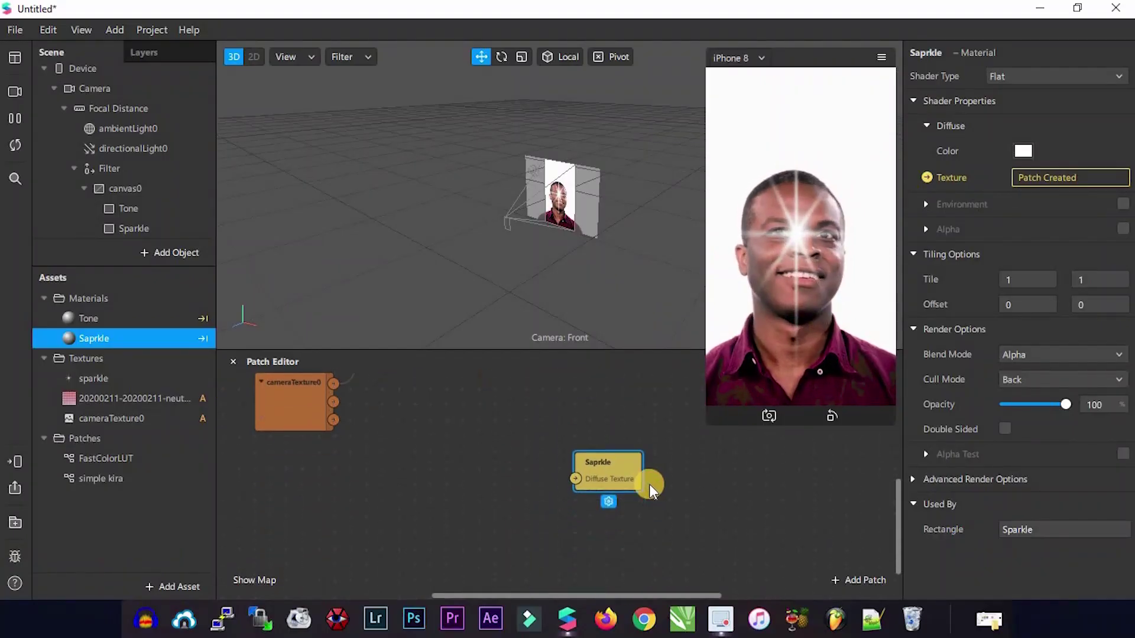
scroll(669, 480, up, 2)
scroll(669, 480, down, 6)
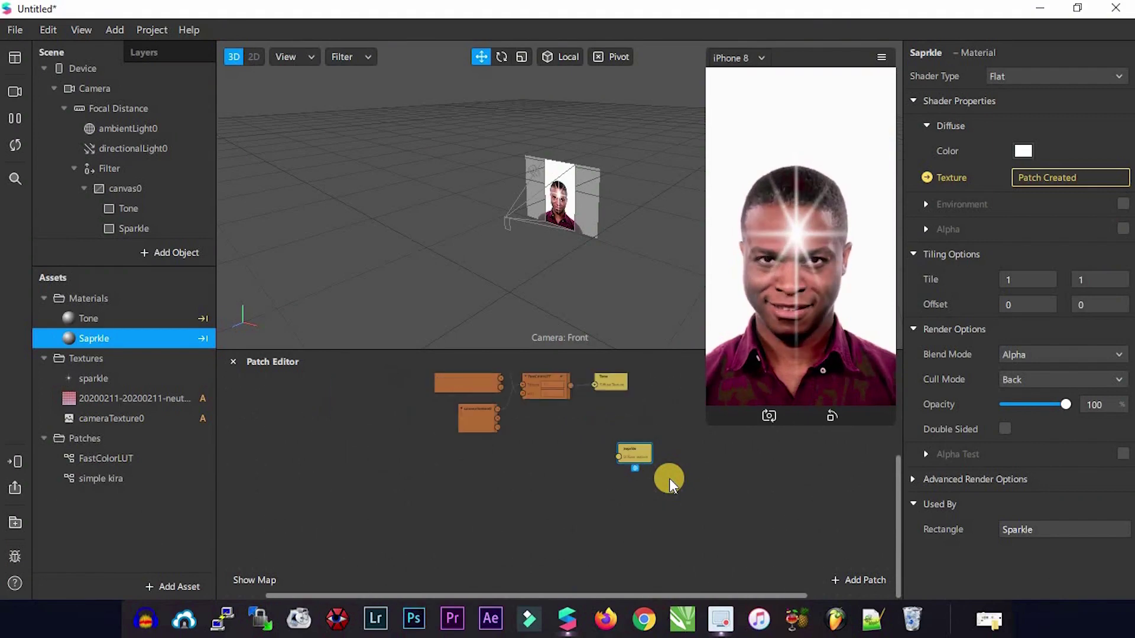
scroll(669, 479, up, 3)
scroll(669, 479, up, 1)
drag(623, 442, 644, 479)
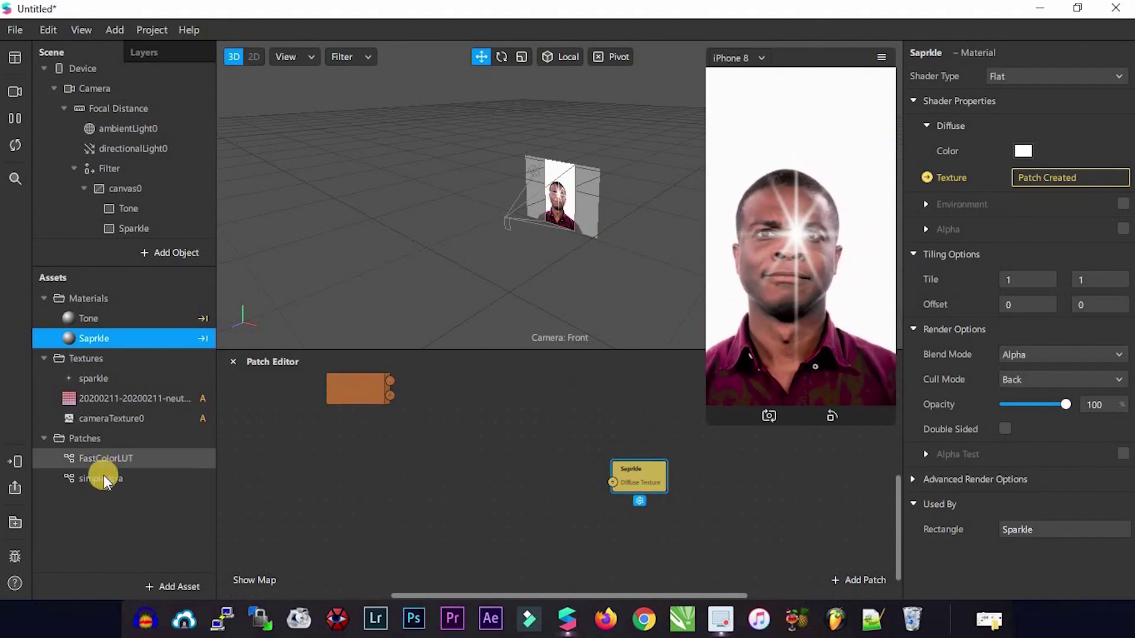
Add the simple kira and Device patches to the graph and connect Device's Screen Size to simple kira's Device Resolution.
drag(103, 479, 455, 449)
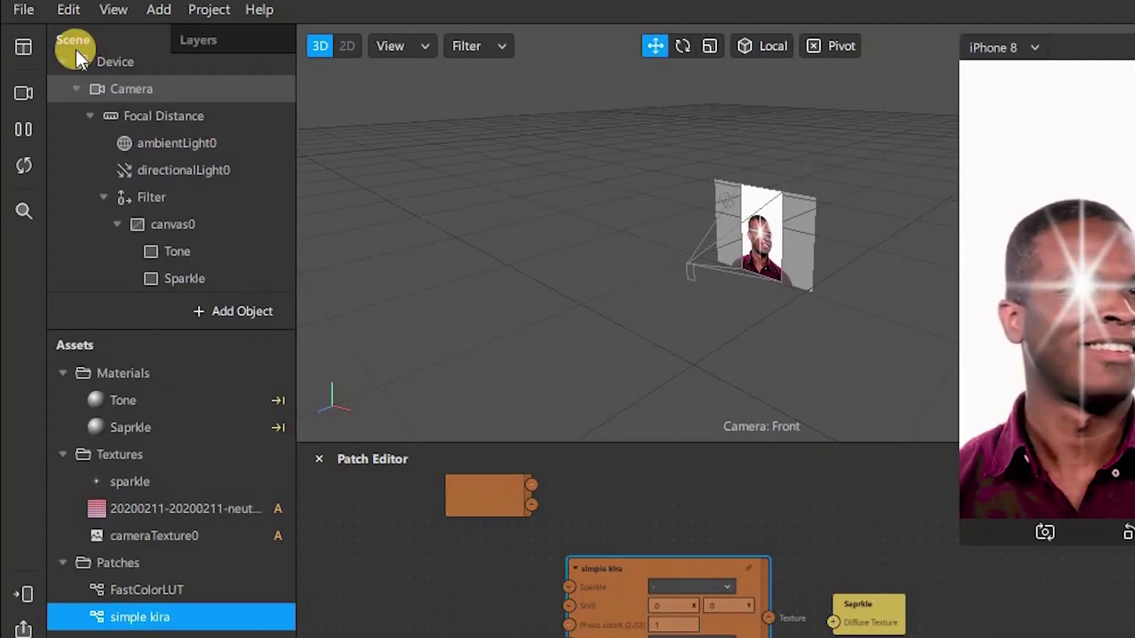
drag(115, 55, 265, 514)
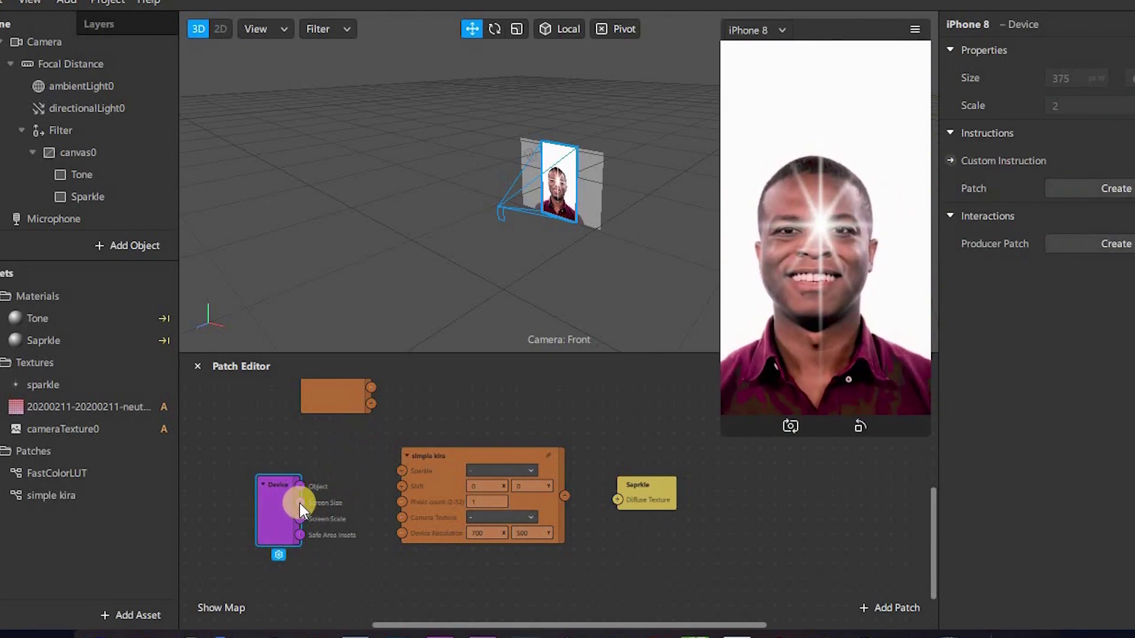
drag(301, 508, 418, 514)
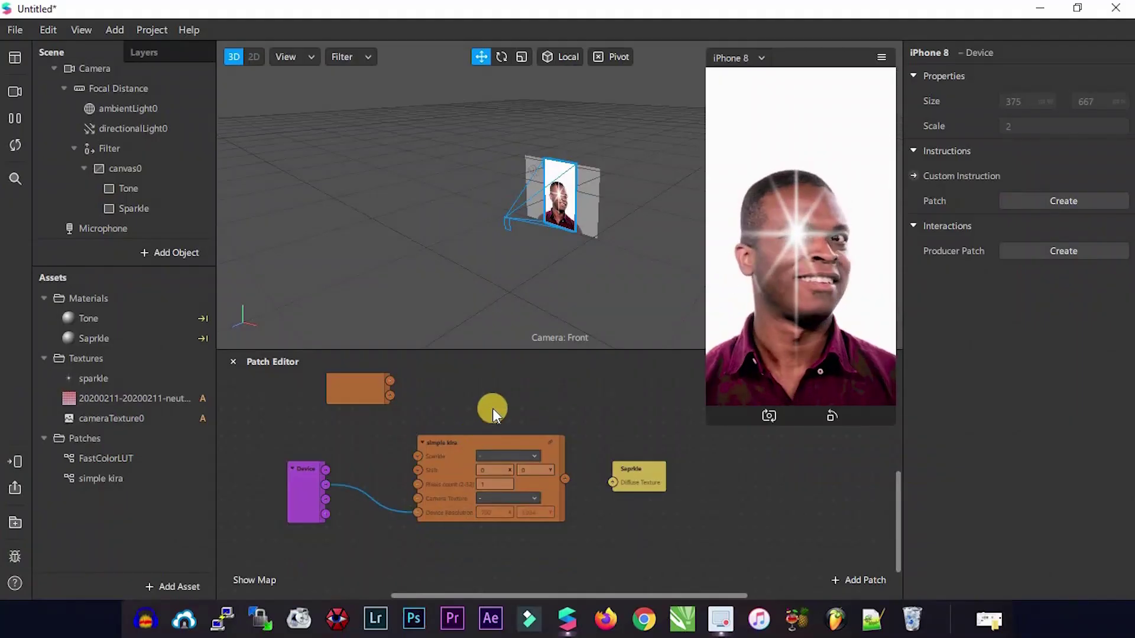
Connect the cameraTexture0 RGBA output to the Camera Texture input of the simple kira patch.
scroll(491, 409, up, 5)
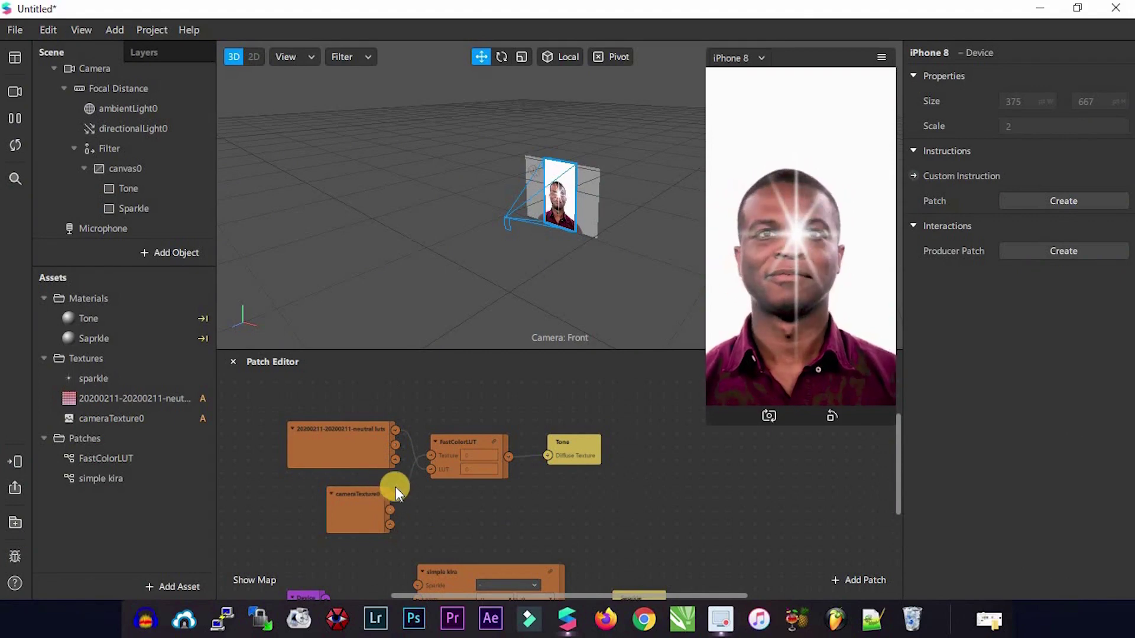
scroll(416, 502, down, 3)
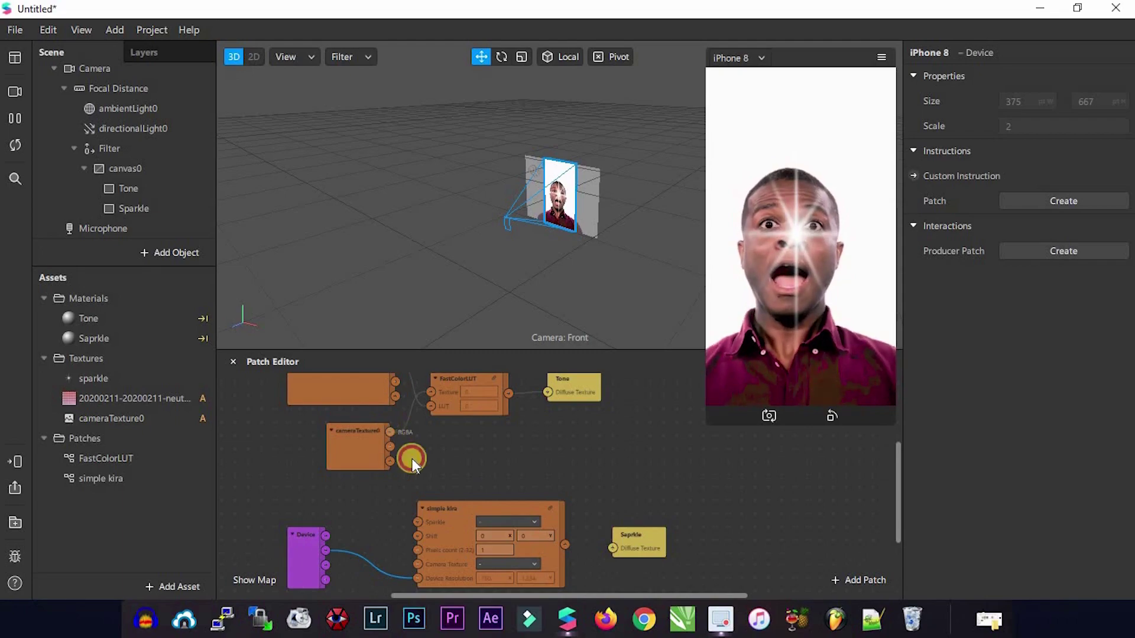
drag(405, 560, 417, 564)
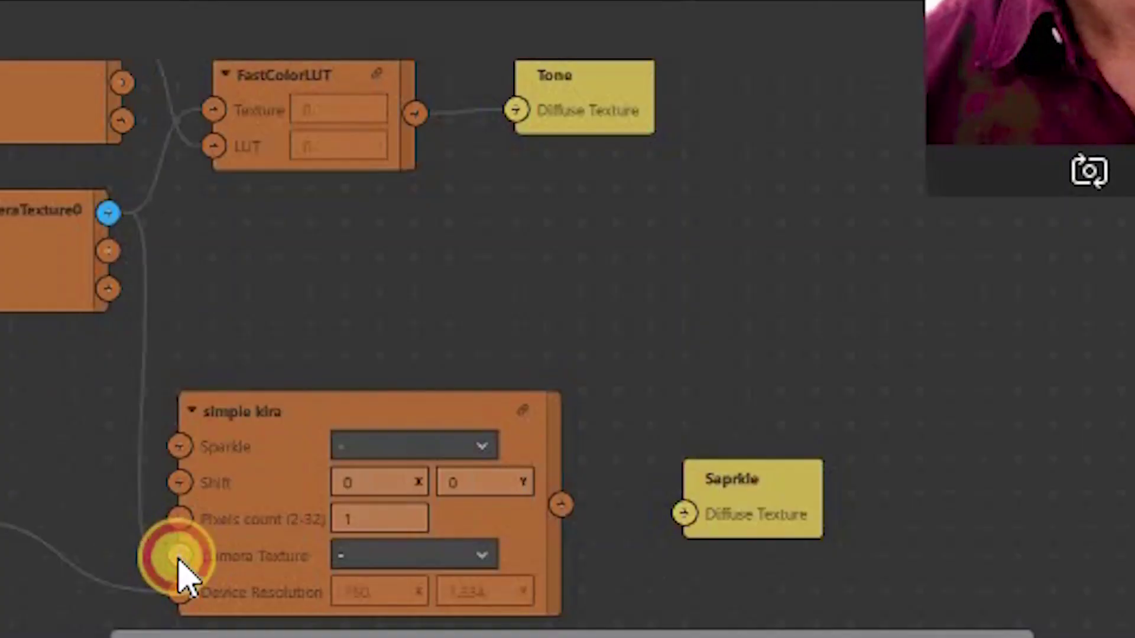
drag(179, 560, 180, 555)
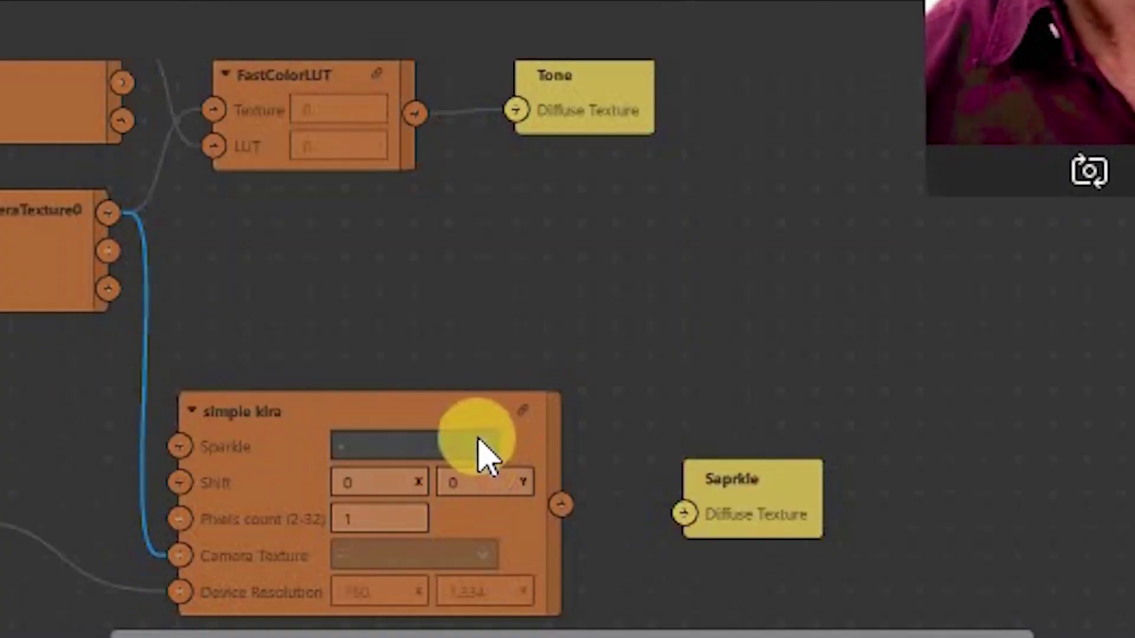
Choose sparkle as simple kira's Sparkle texture and connect its Texture output to the Saprkle patch's Diffuse Texture.
click(476, 456)
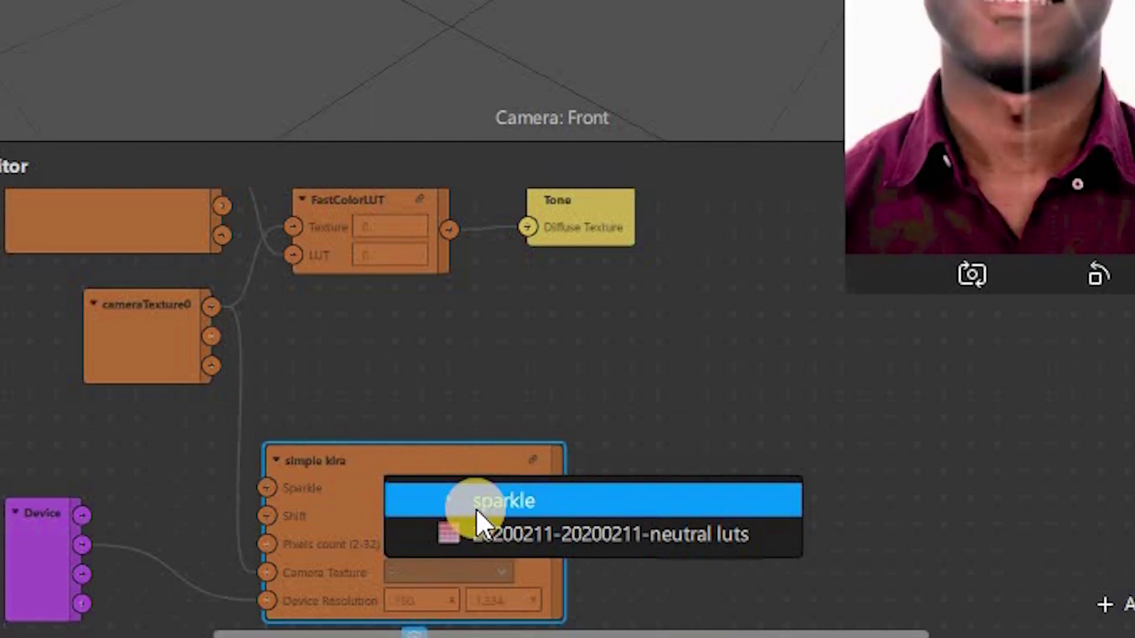
click(516, 500)
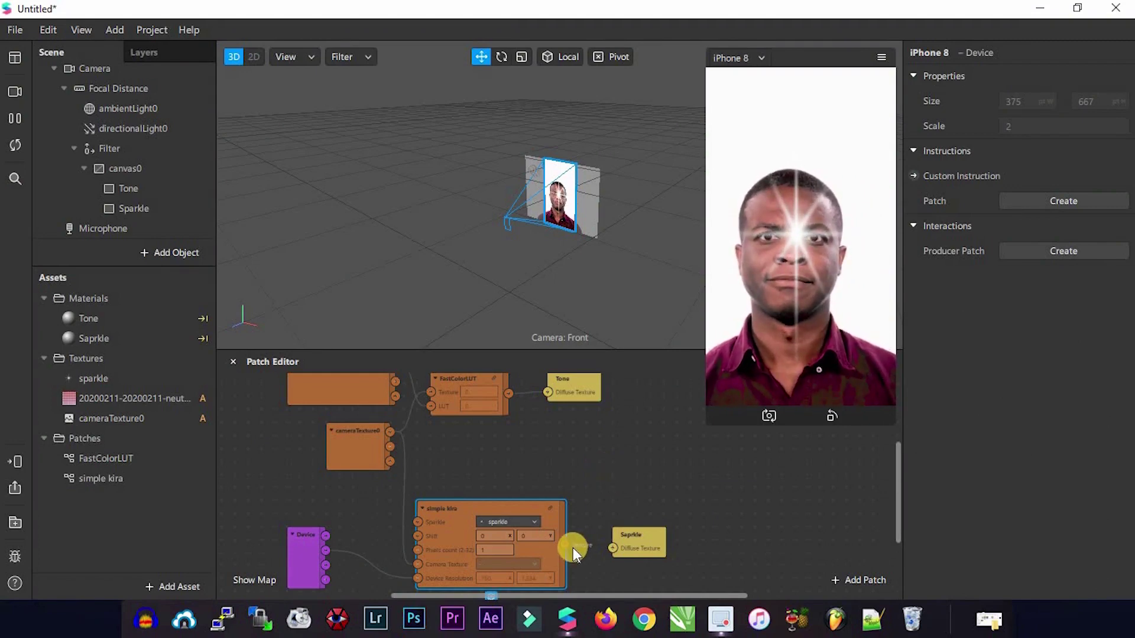
drag(565, 542, 615, 548)
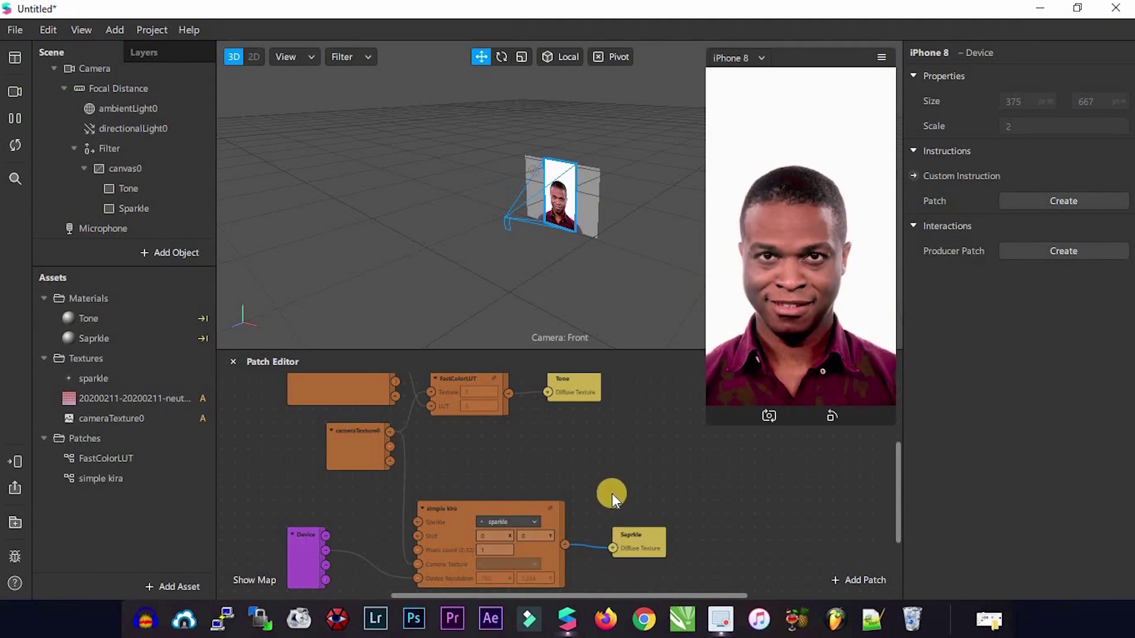
Set the simple kira patch's Pixels count to 30 and slightly shrink the device preview window.
scroll(603, 494, down, 2)
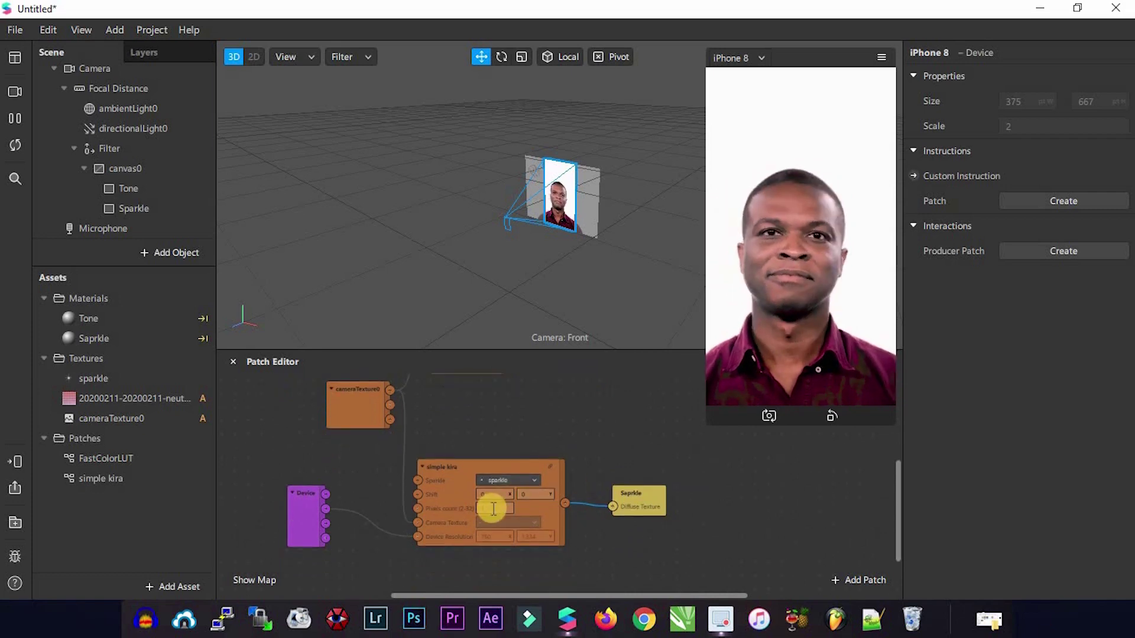
click(493, 511)
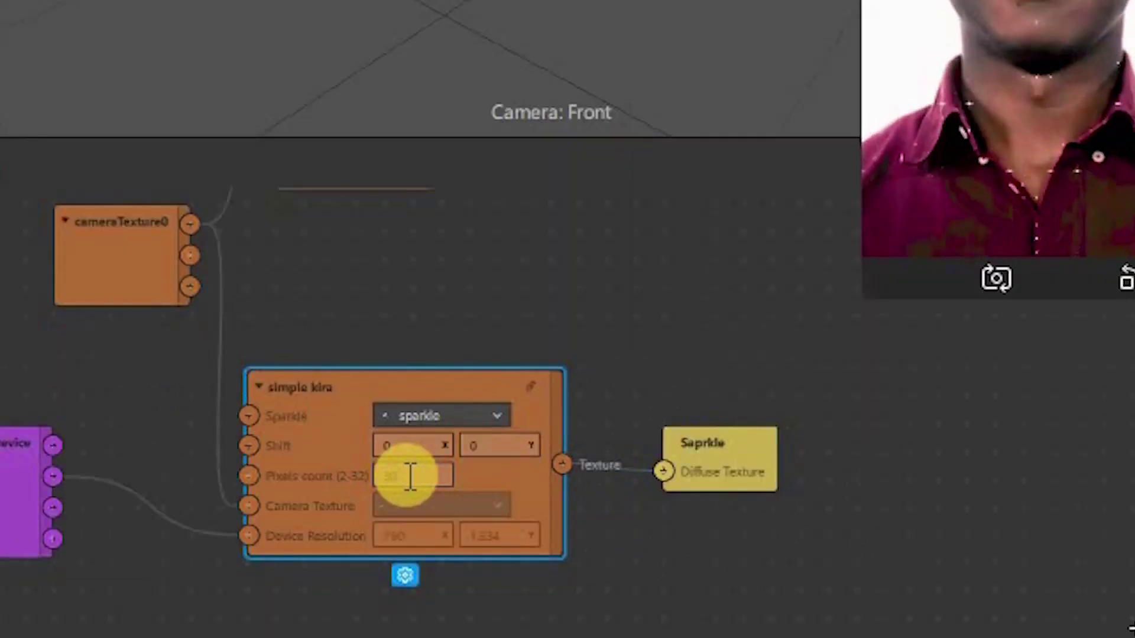
text(30)
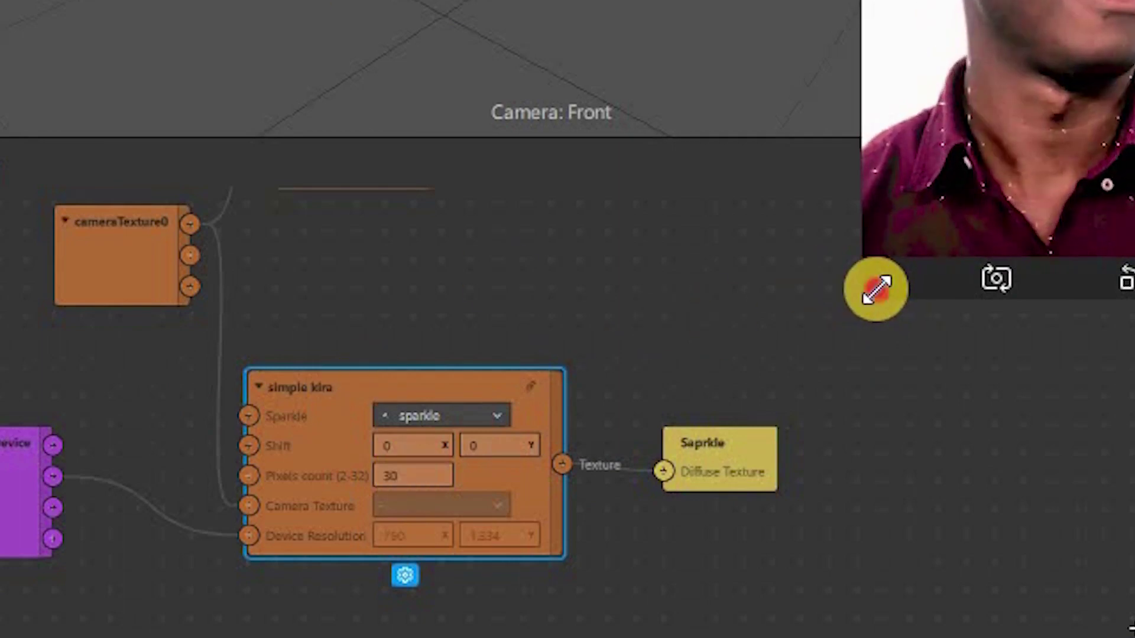
drag(876, 290, 892, 266)
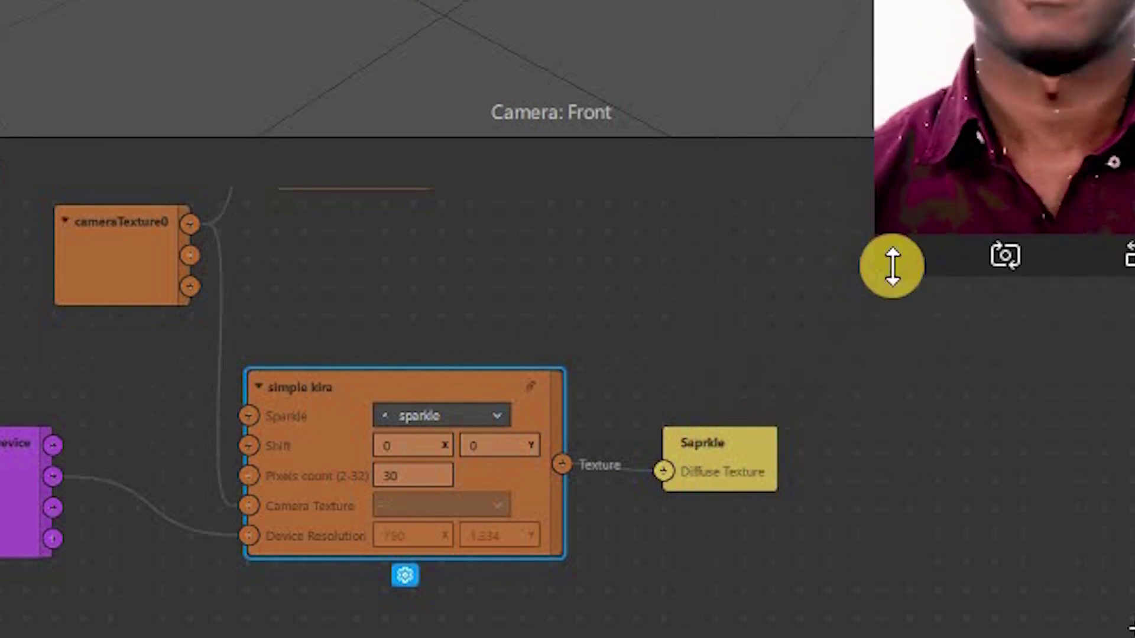
Set the simple kira patch's Pixels count to 12 and its Shift Y value to 10.
click(403, 468)
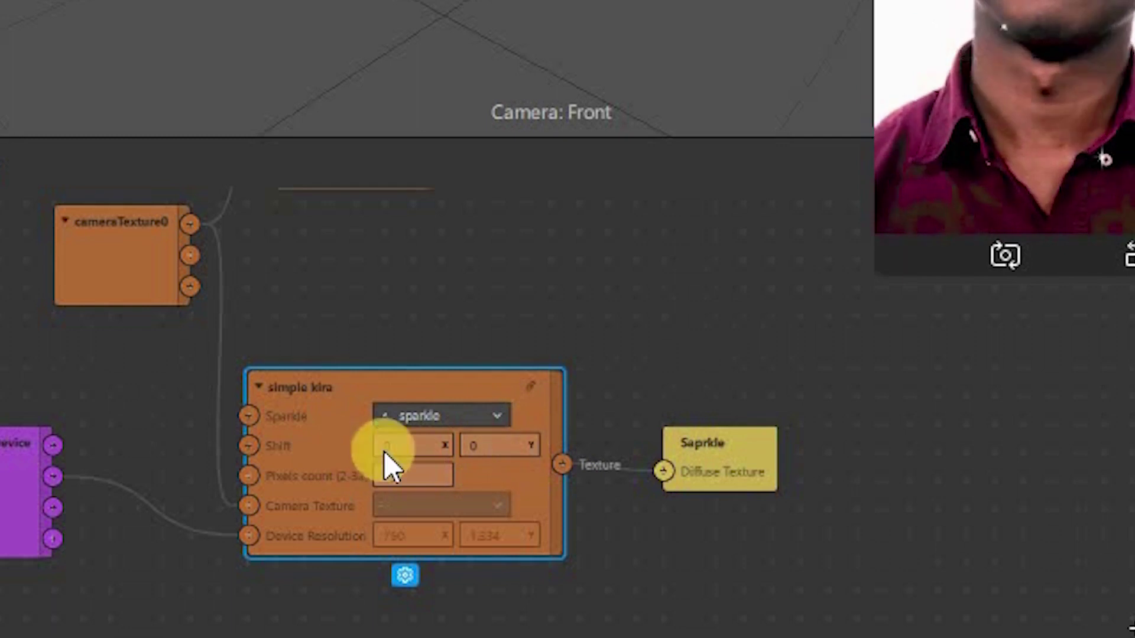
click(419, 451)
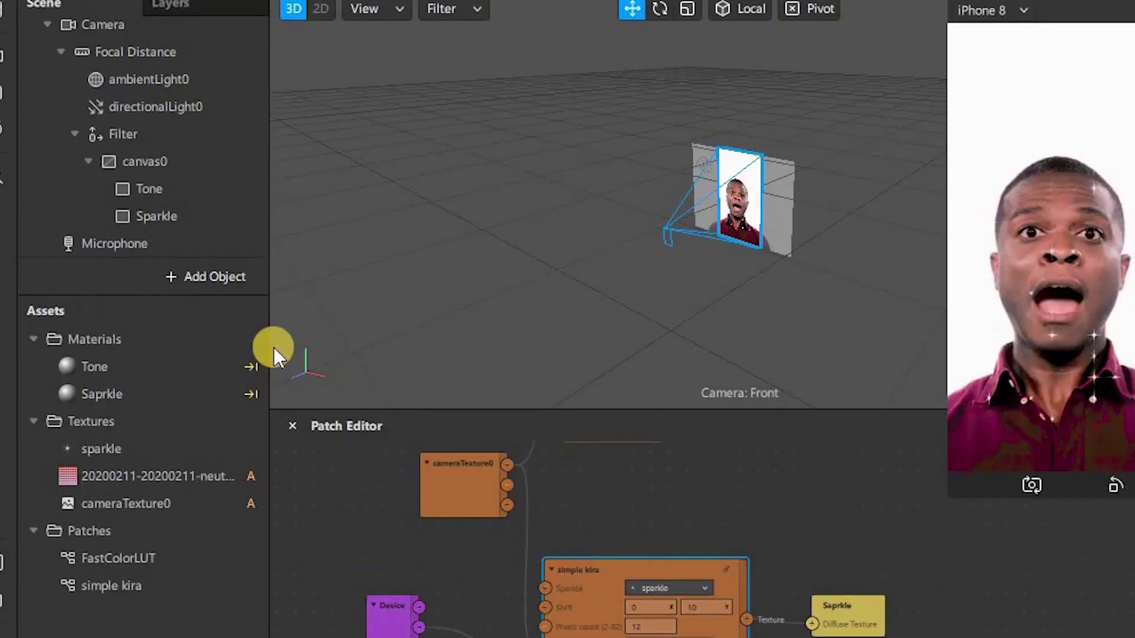
Add a rectangle to canvas0 alongside the Tone and Sparkle rectangles.
click(153, 223)
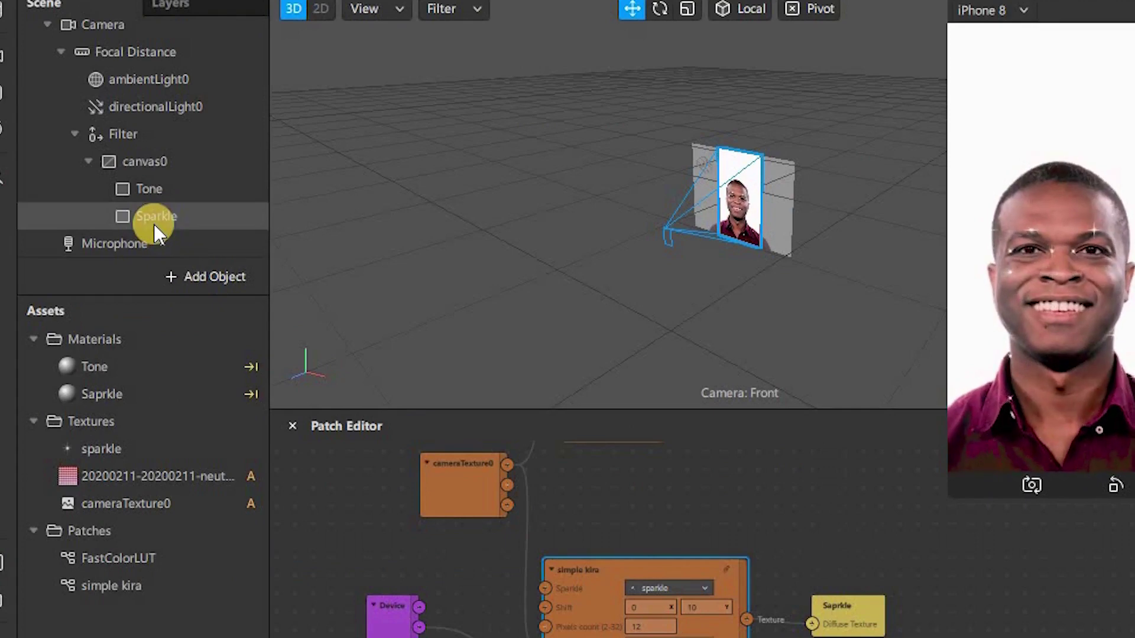
right_click(136, 162)
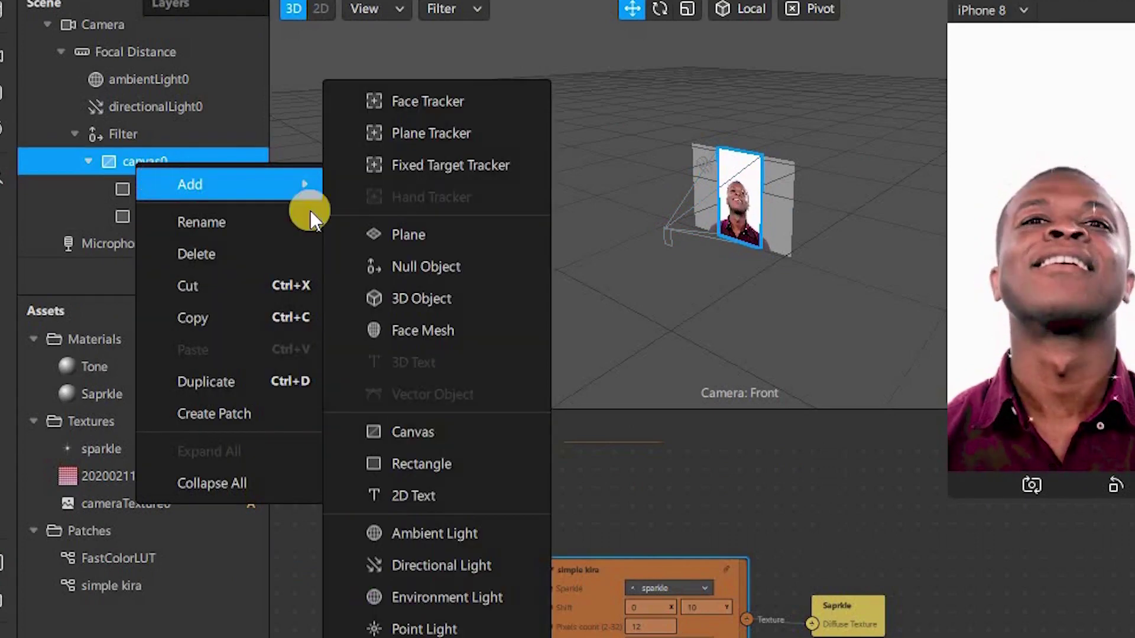
click(246, 189)
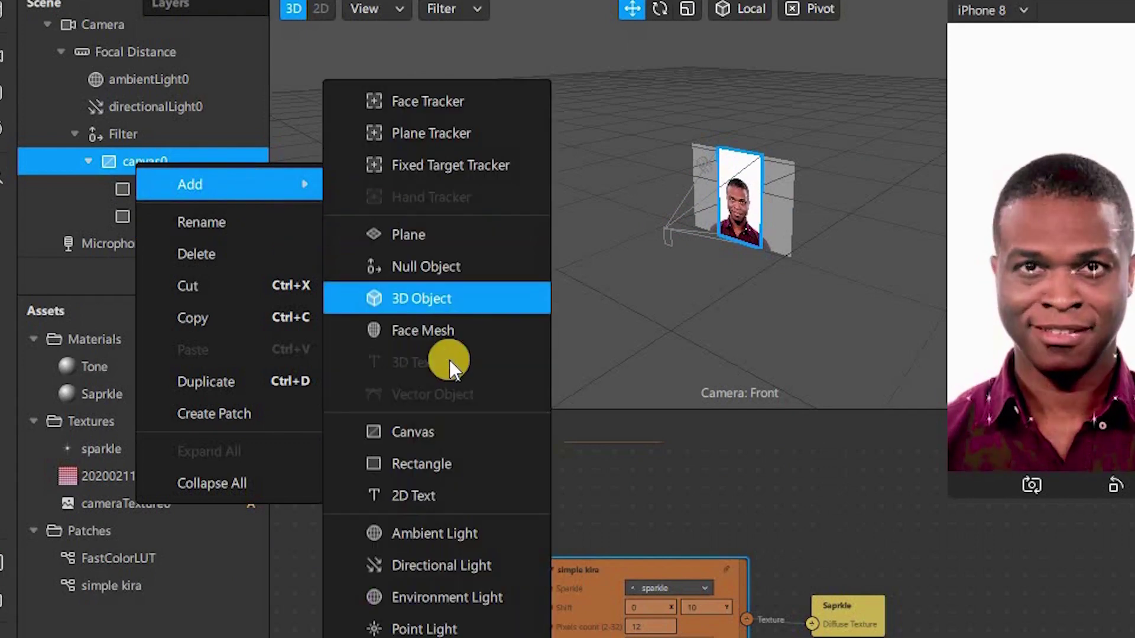
click(417, 464)
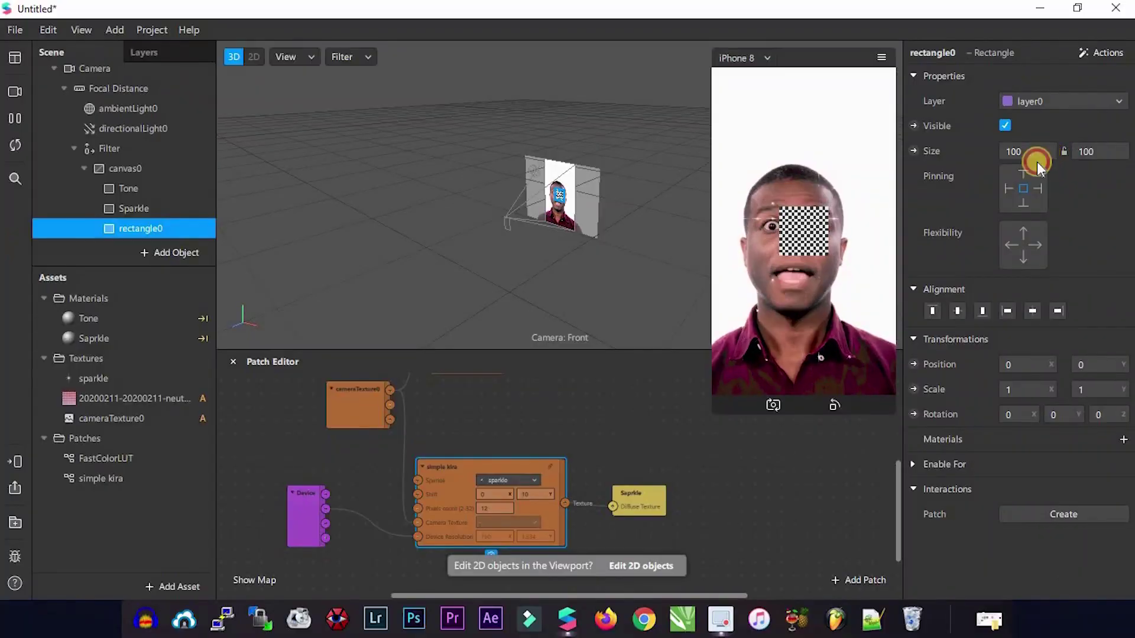
Size the new rectangle to Fill Width and Fill Height so it covers the whole screen.
click(1036, 158)
click(1022, 180)
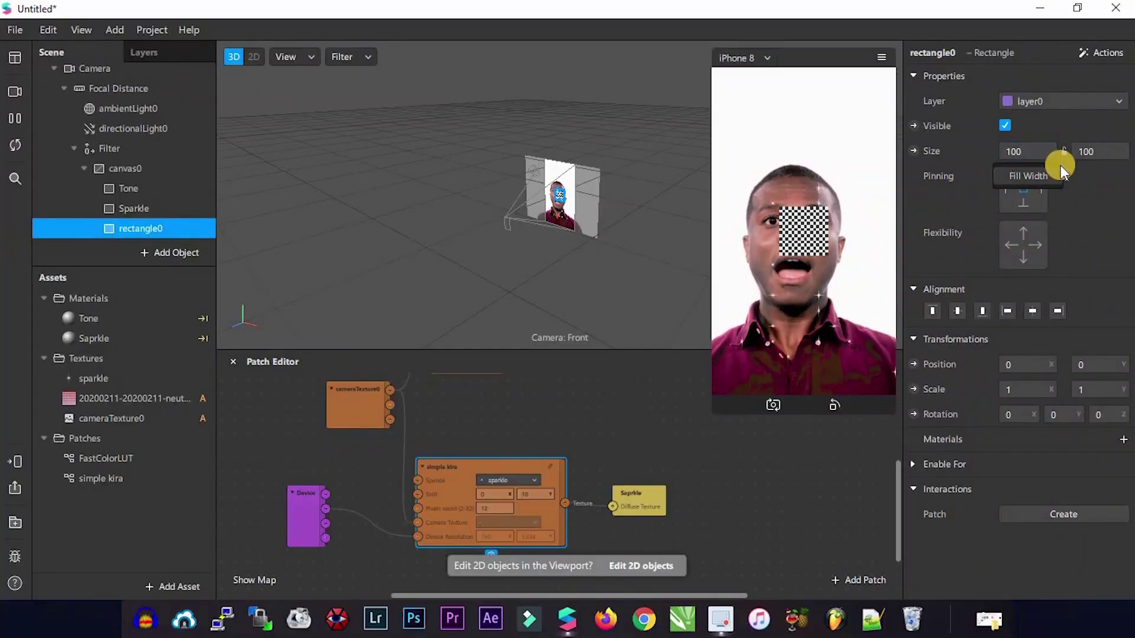
click(1031, 155)
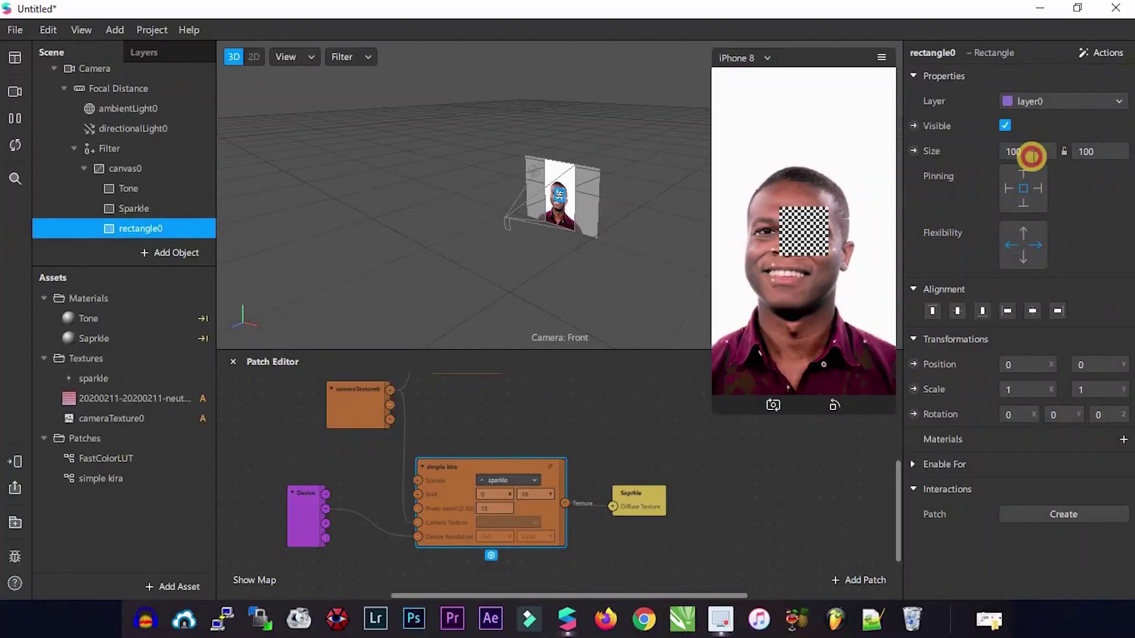
click(1030, 173)
click(1094, 151)
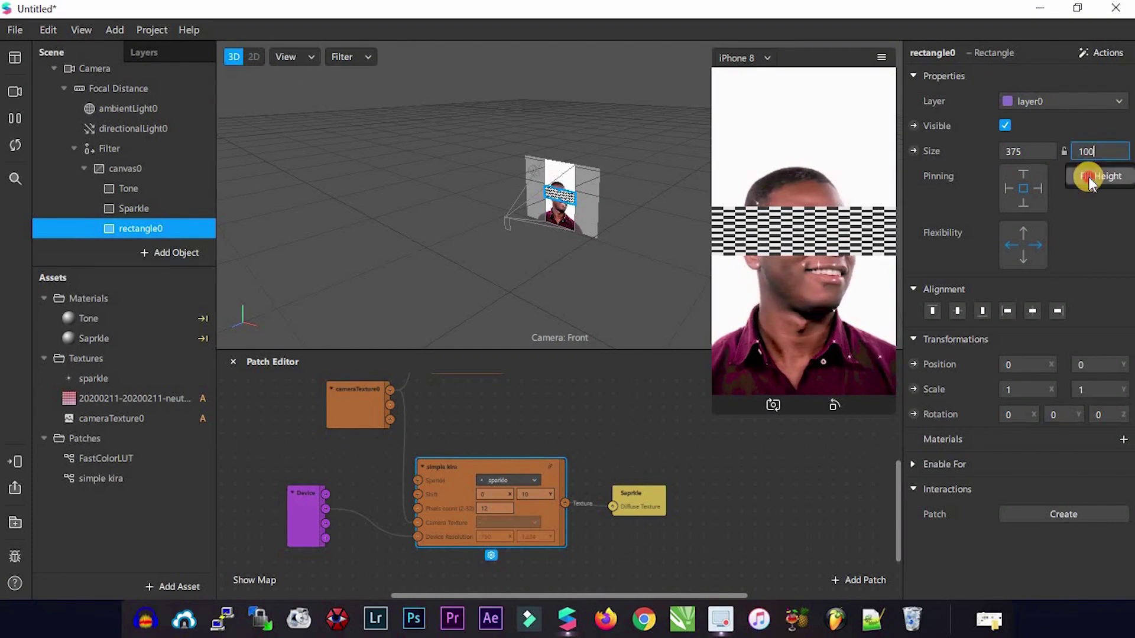
click(1089, 176)
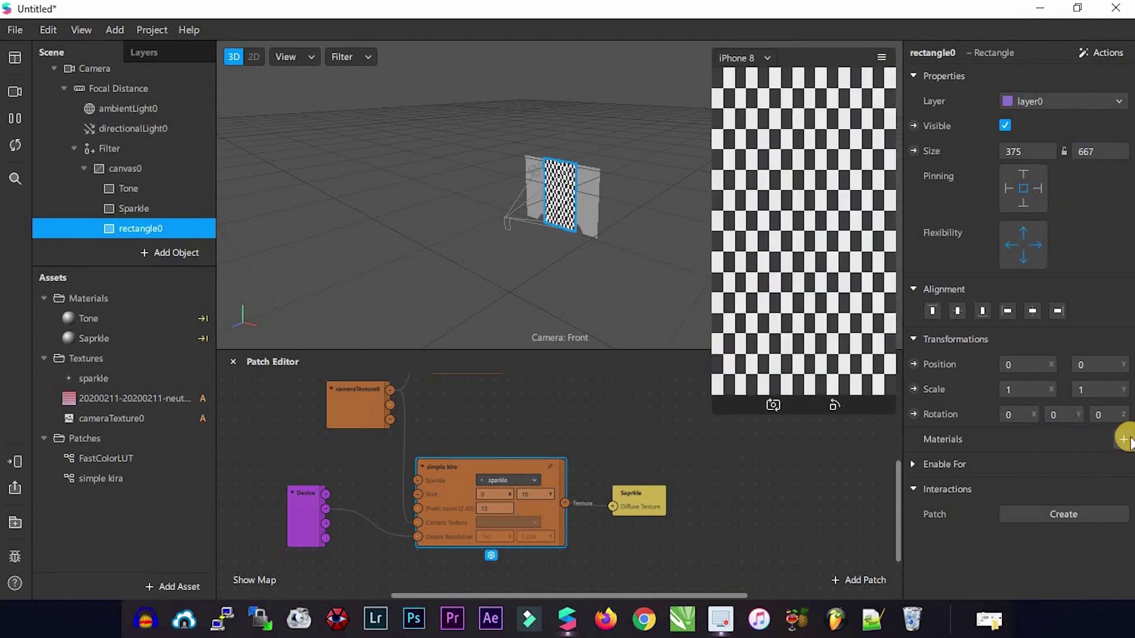
Create a new material for the full-screen rectangle and rename the material Saprkle M.
click(1124, 440)
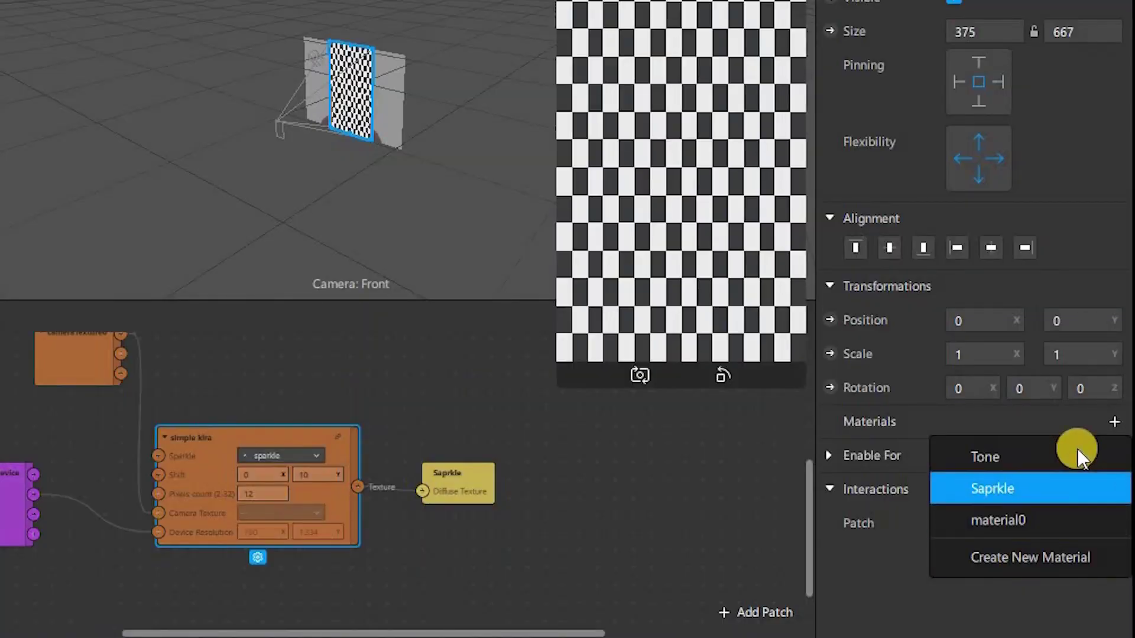
click(1013, 553)
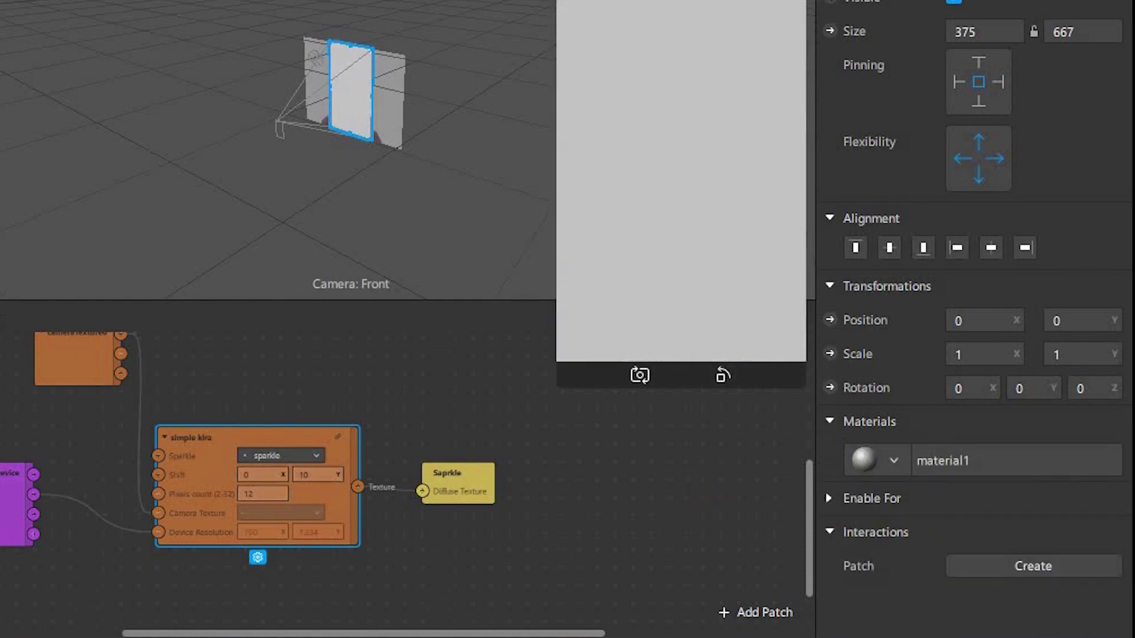
click(152, 383)
key(Delete)
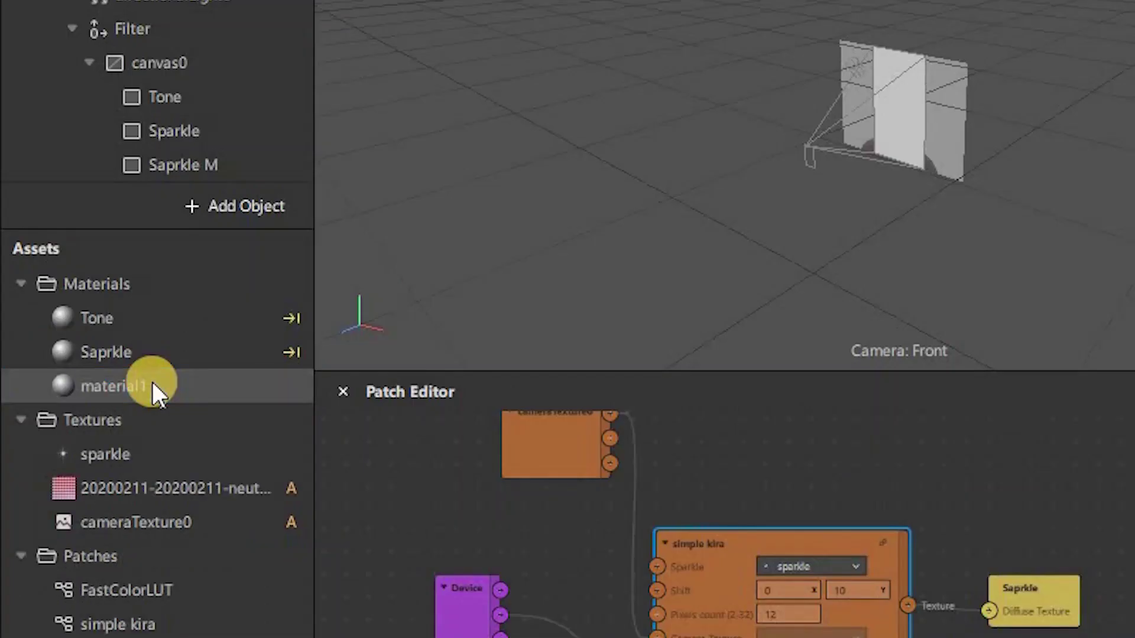
click(152, 382)
right_click(152, 383)
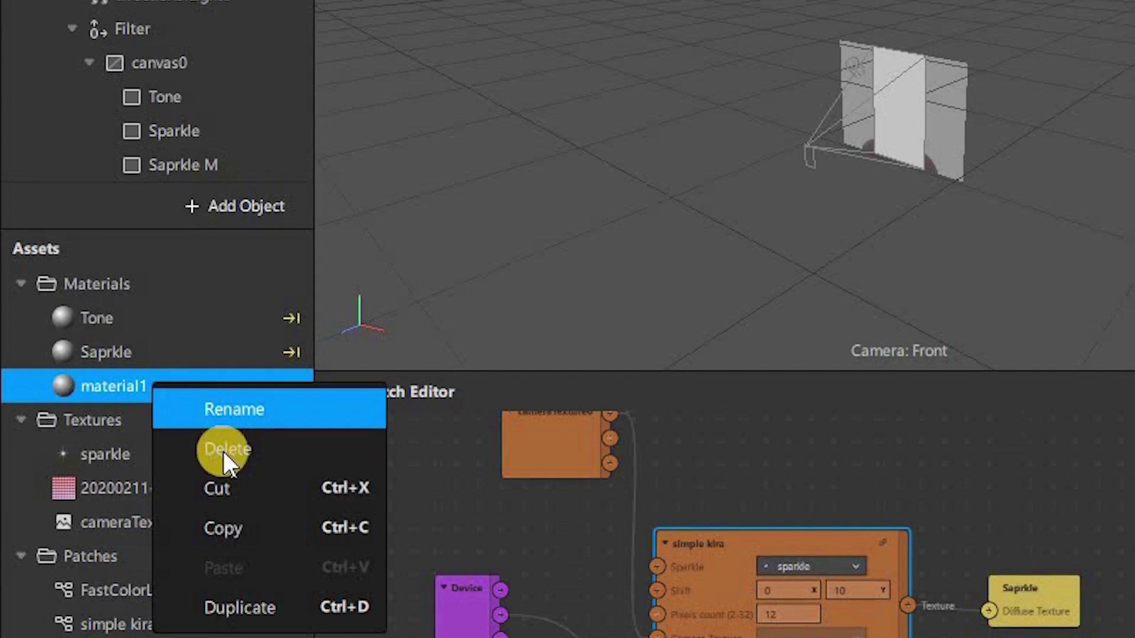
click(242, 407)
text(Sapr)
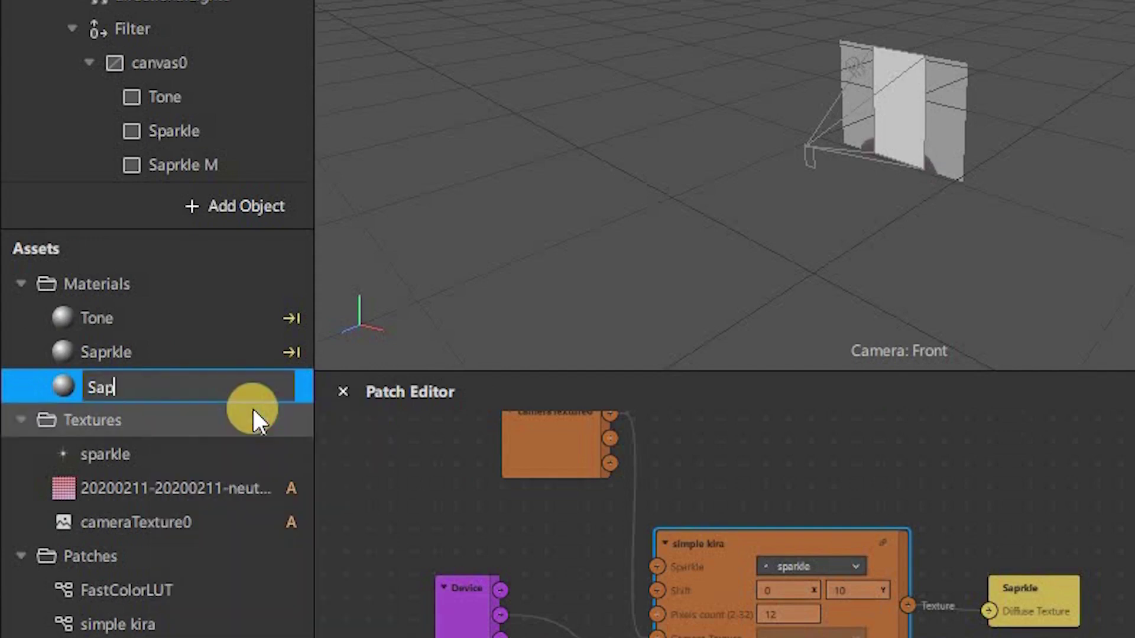
text(kle M)
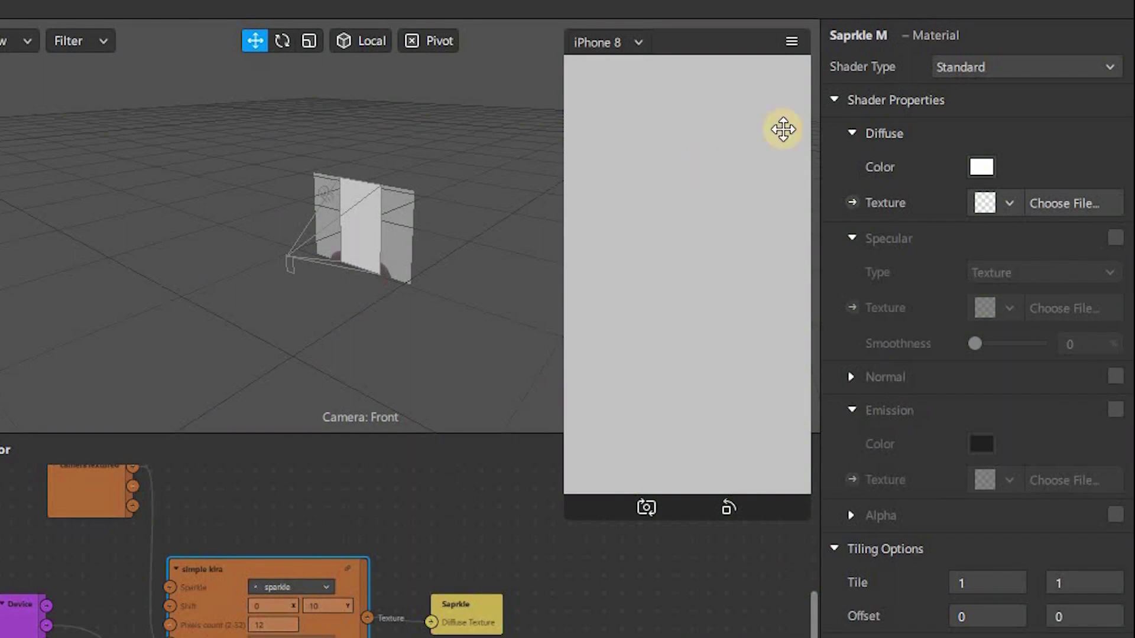
Set the Saprkle M material's shader type to Flat and its diffuse texture to sparkle.
click(984, 70)
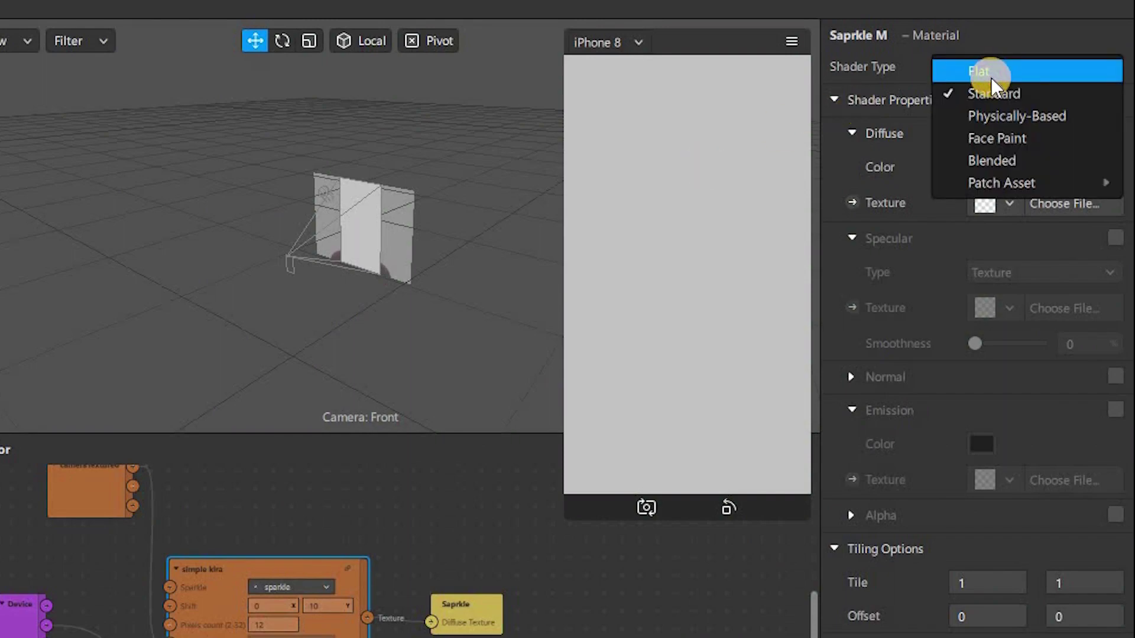
click(991, 76)
click(1007, 202)
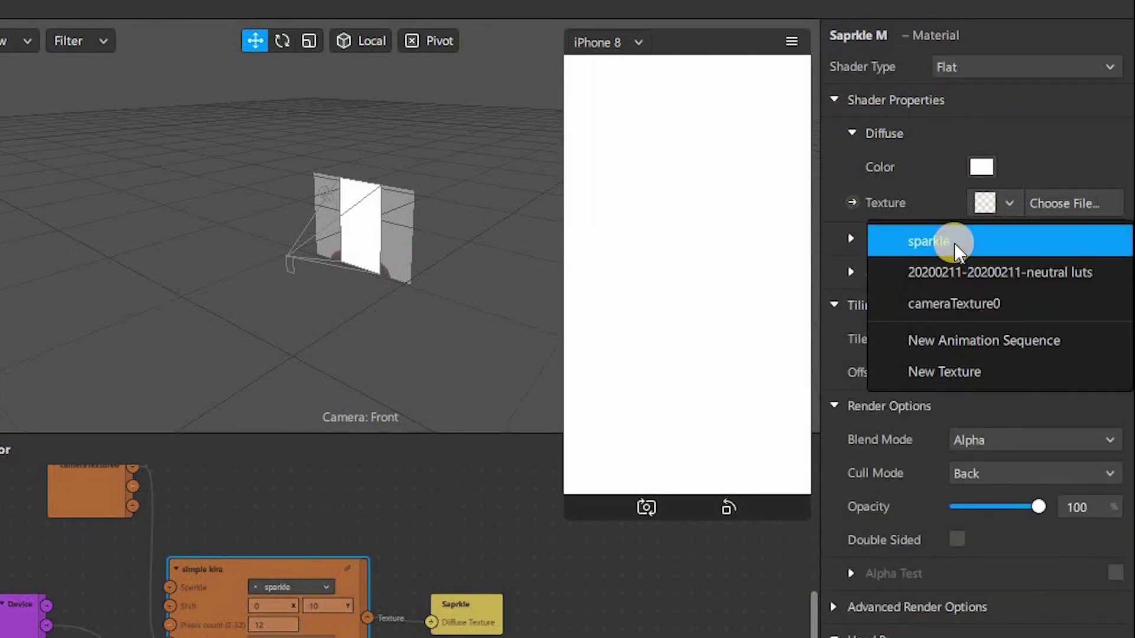
click(950, 242)
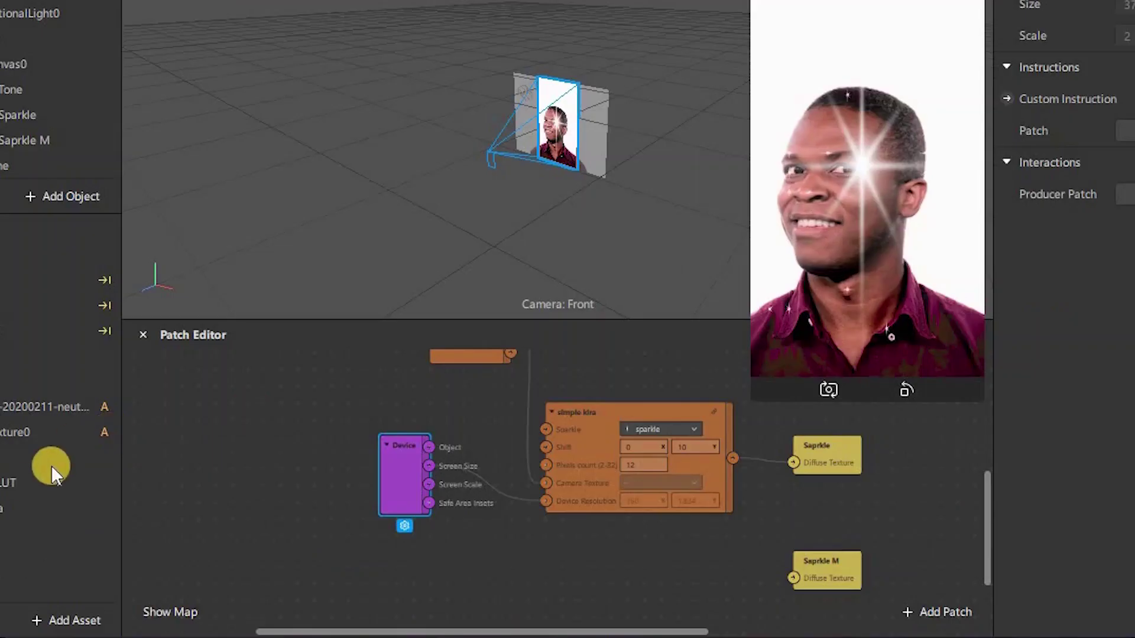
Add a second simple kira patch to the patch graph and place it directly below the first one.
click(53, 509)
drag(53, 508, 618, 563)
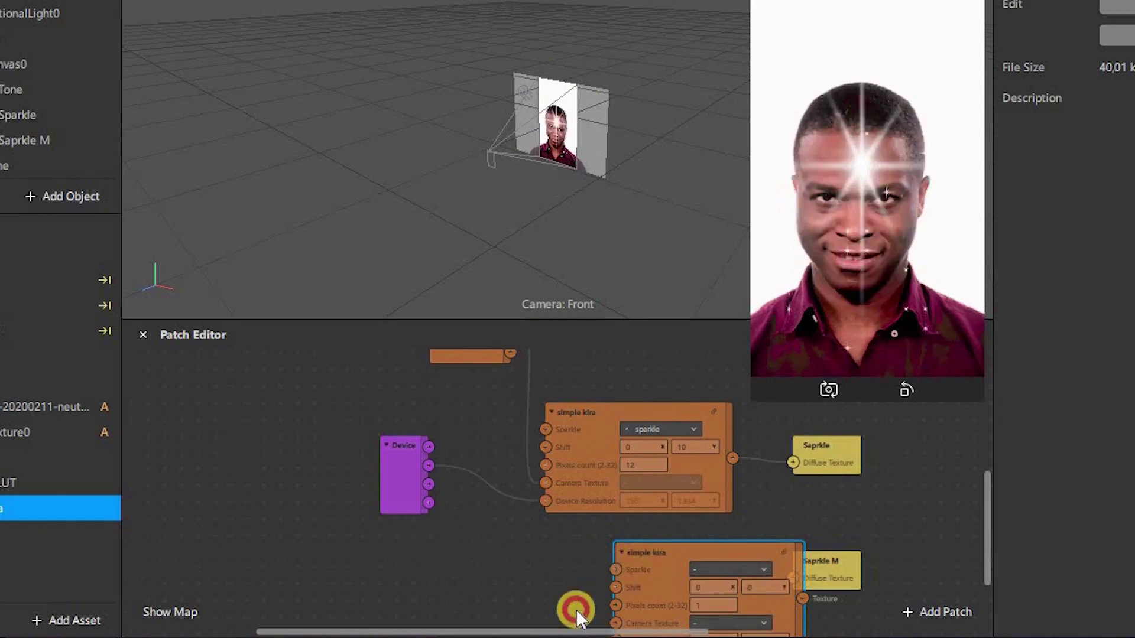
mouse_move(575, 609)
mouse_down()
mouse_move(562, 595)
mouse_move(573, 595)
mouse_up()
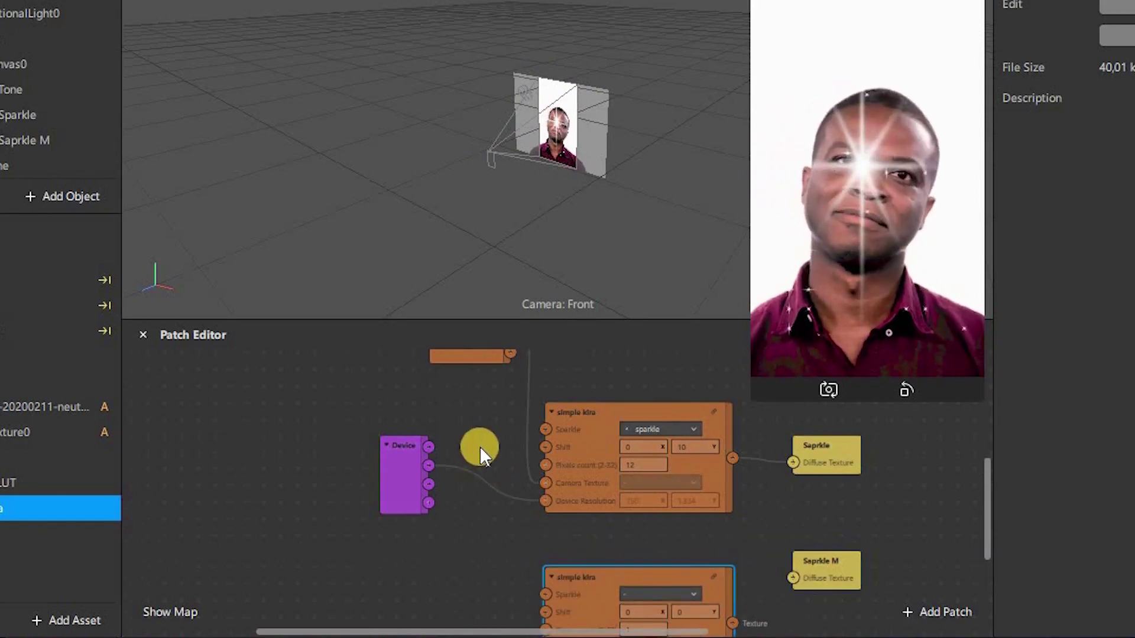
Connect cameraTexture0's RGBA output to the second simple kira's Camera Texture, and Device's Screen Size to its Device Resolution.
scroll(519, 385, up, 3)
drag(509, 398, 546, 621)
scroll(502, 576, down, 3)
scroll(527, 599, down, 1)
drag(429, 434, 546, 577)
scroll(523, 571, down, 3)
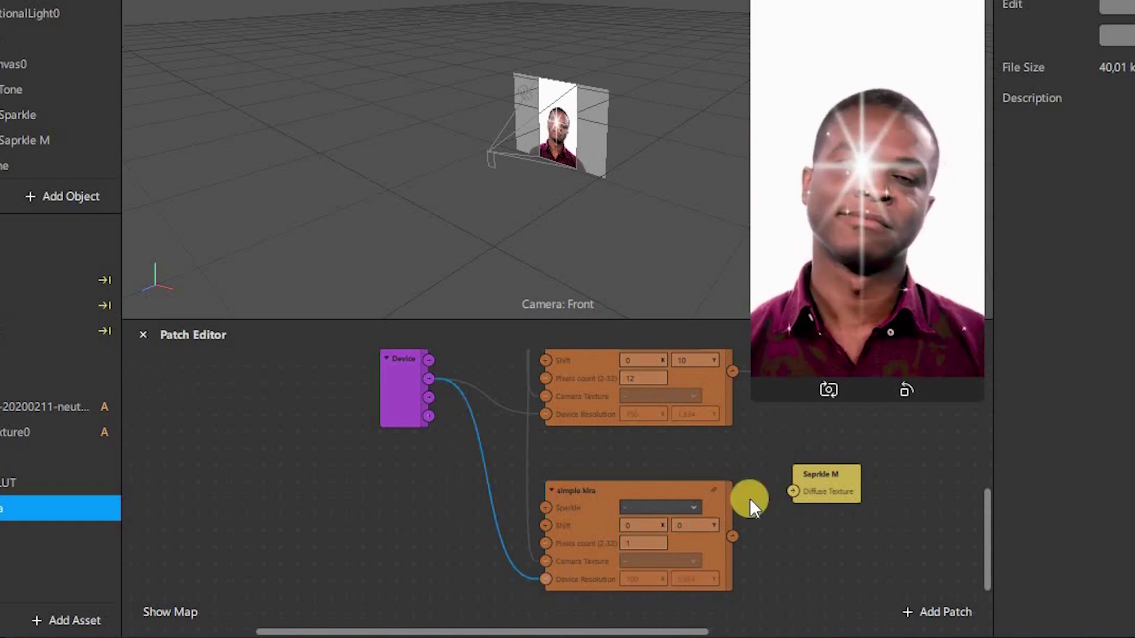
Connect the second simple kira's Texture output to Saprkle M's Diffuse Texture and choose sparkle as its Sparkle texture.
drag(733, 536, 793, 491)
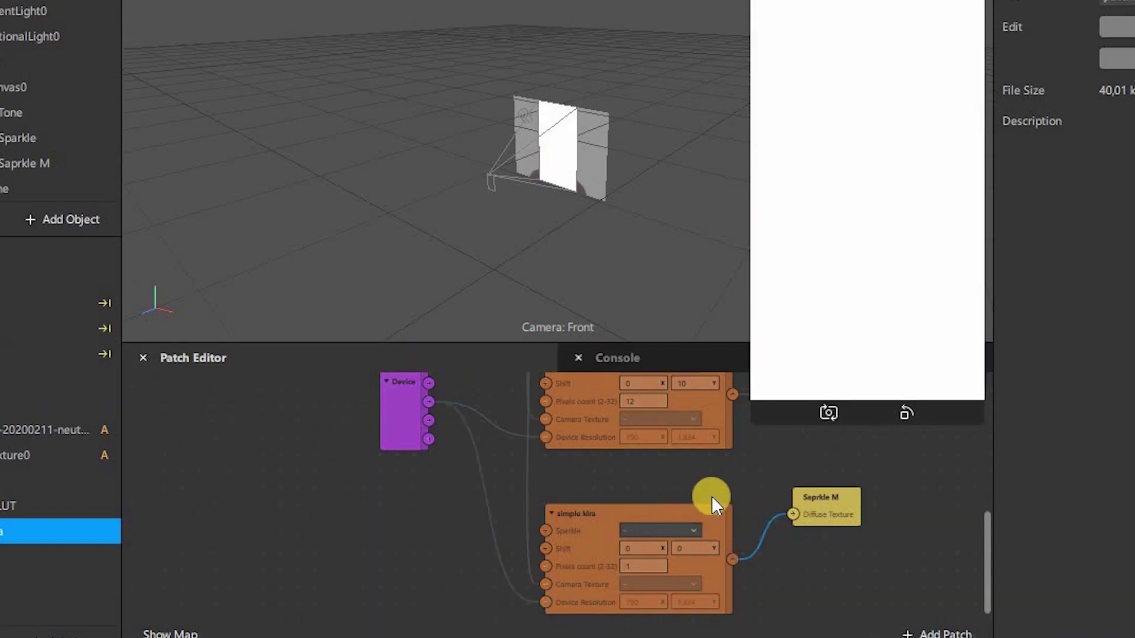
scroll(712, 494, up, 1)
scroll(712, 494, down, 1)
click(677, 529)
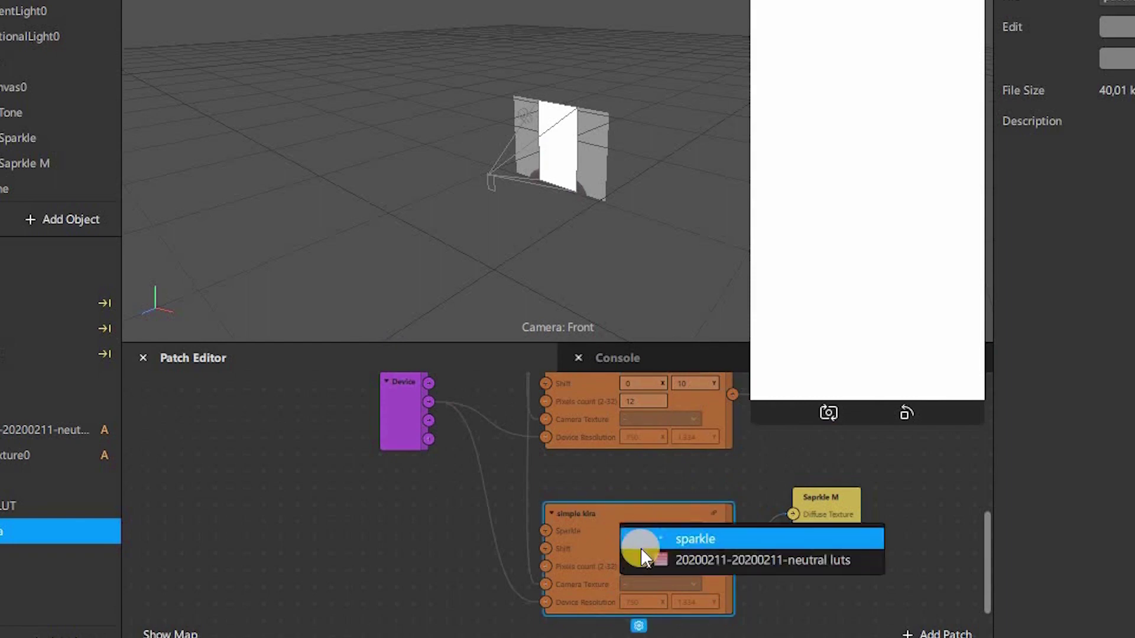
click(683, 531)
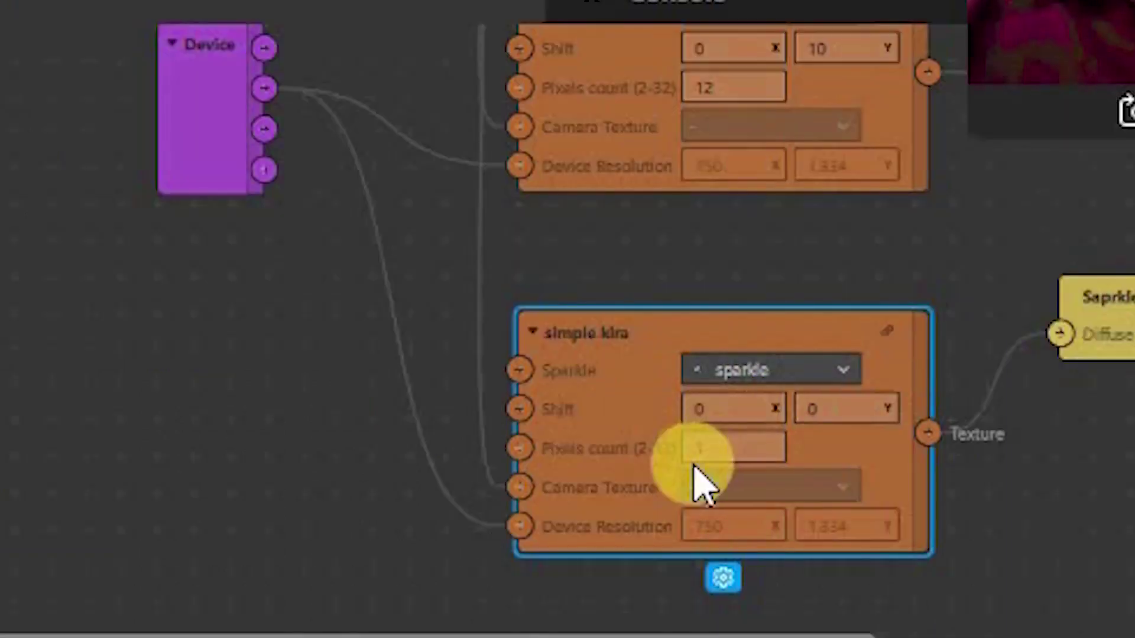
Adjust the Pixels count of the second simple kira patch.
click(731, 460)
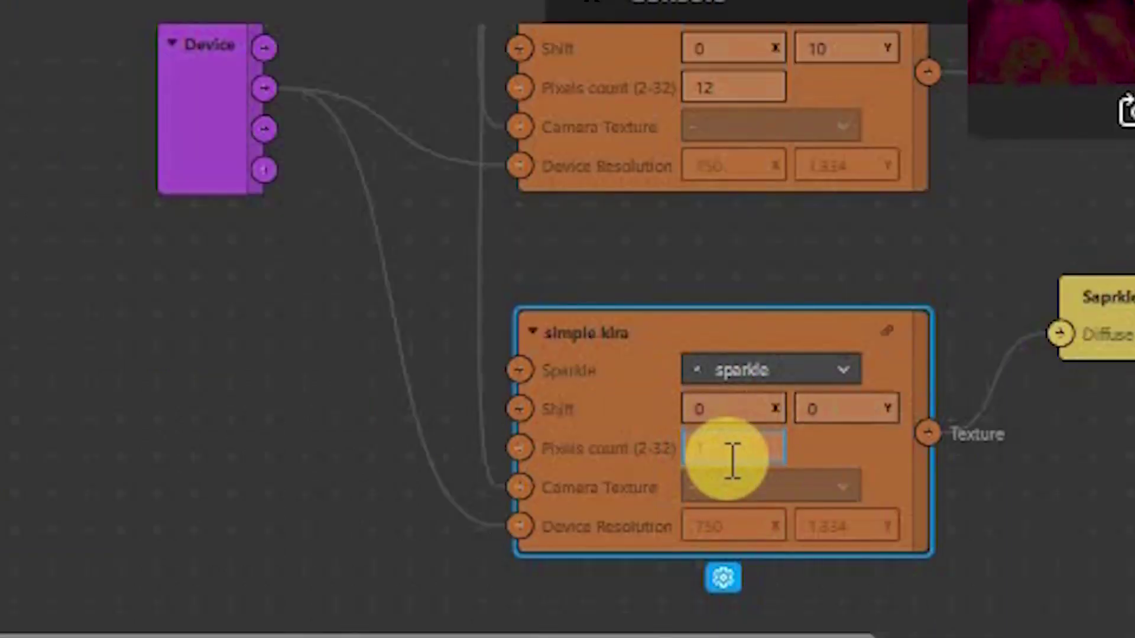
key(Return)
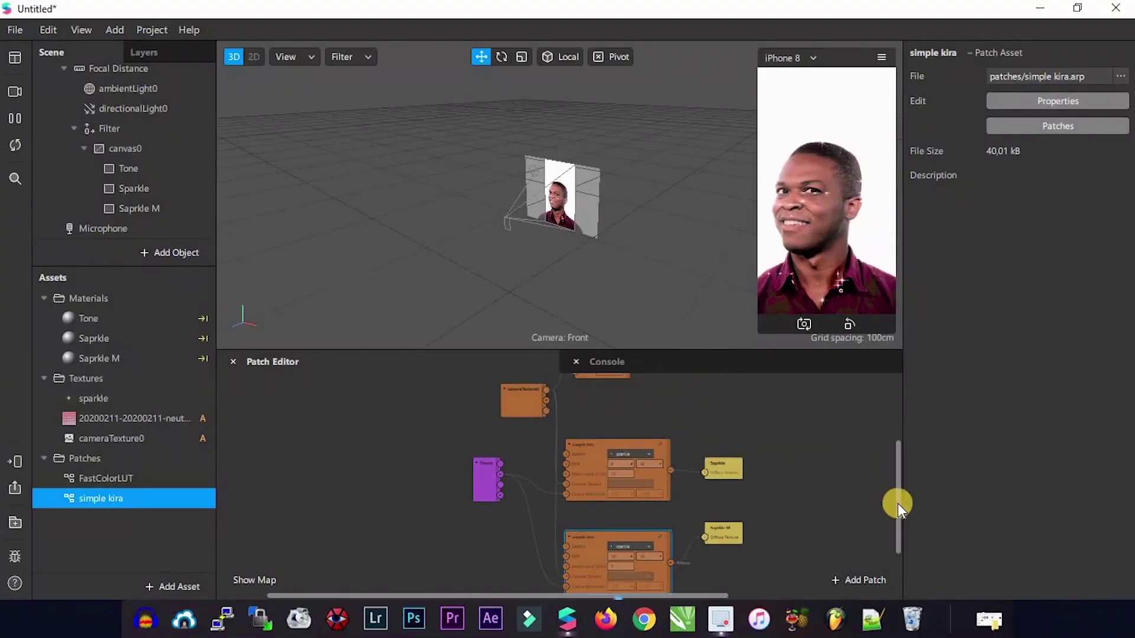
mouse_move(898, 507)
mouse_down()
mouse_move(886, 476)
mouse_move(895, 467)
mouse_move(896, 512)
mouse_up()
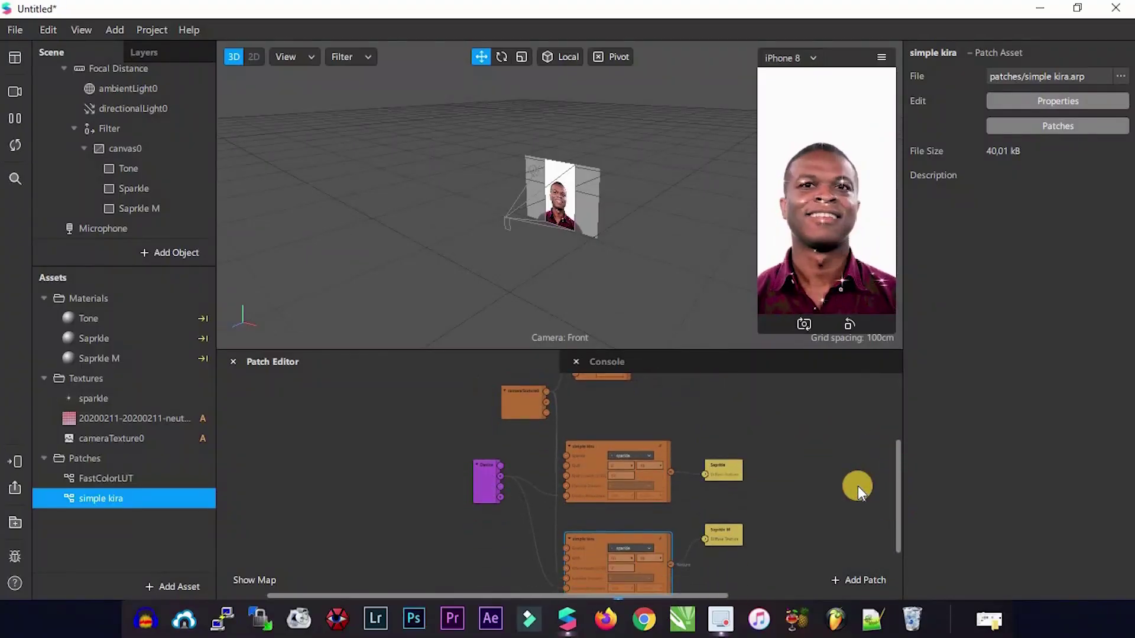